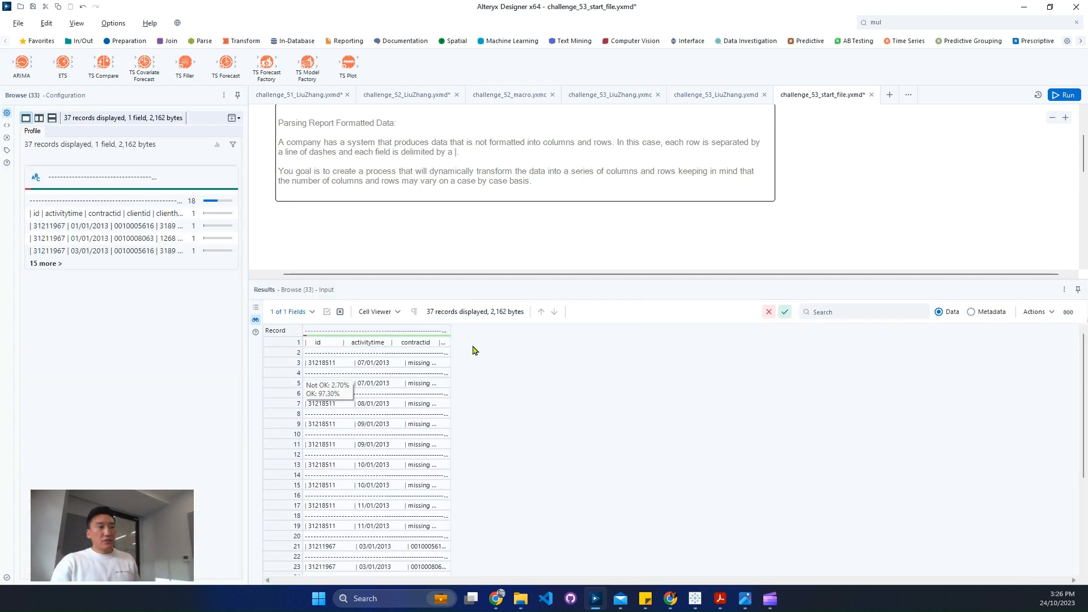
- Examine the raw sample.txt records and the expected output table through their Browse tools
left_click_drag(449, 332, 715, 359)
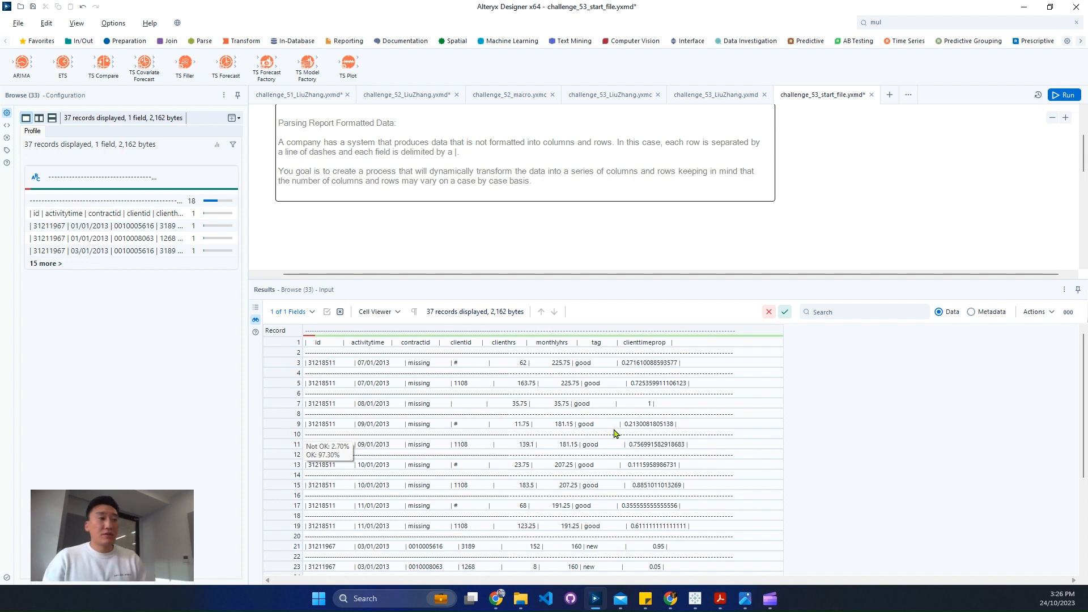
scroll(615, 434, "down", 5)
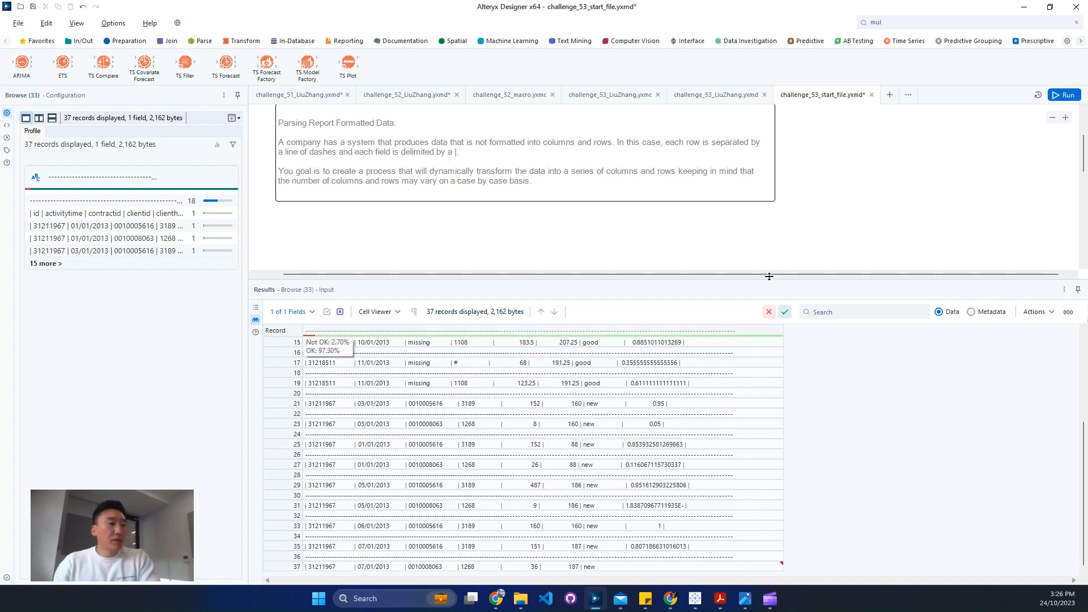
scroll(760, 254, "down", 3)
left_click(798, 220)
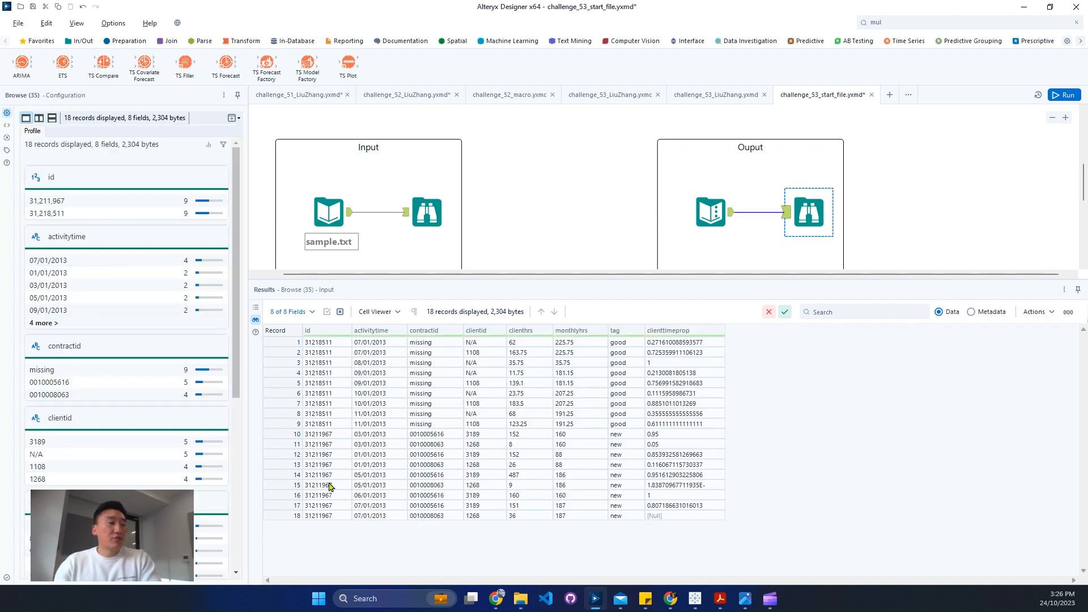
left_click_drag(322, 355, 655, 381)
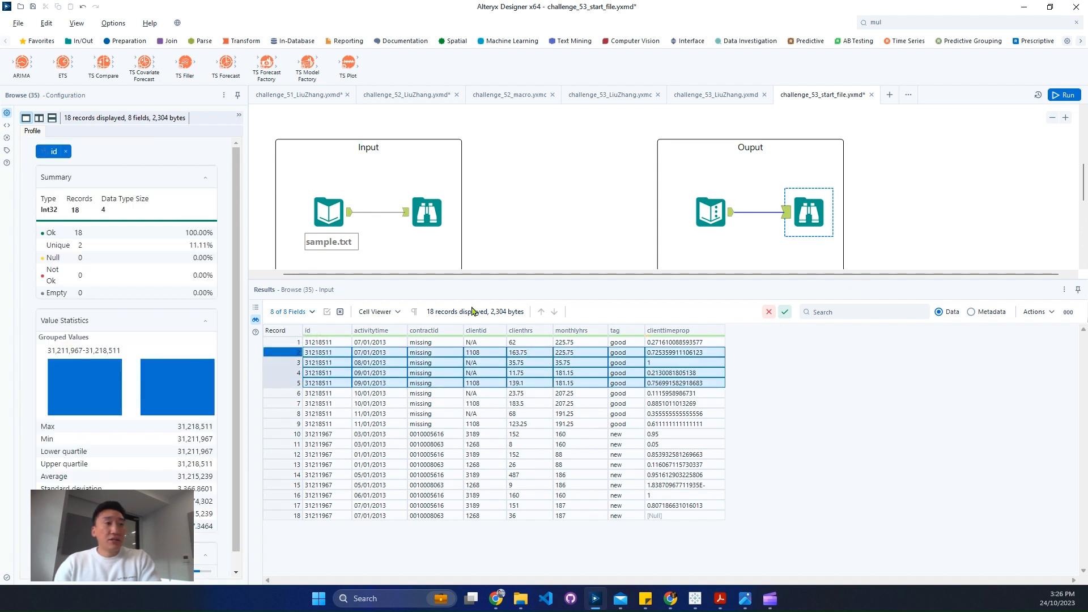
left_click(426, 217)
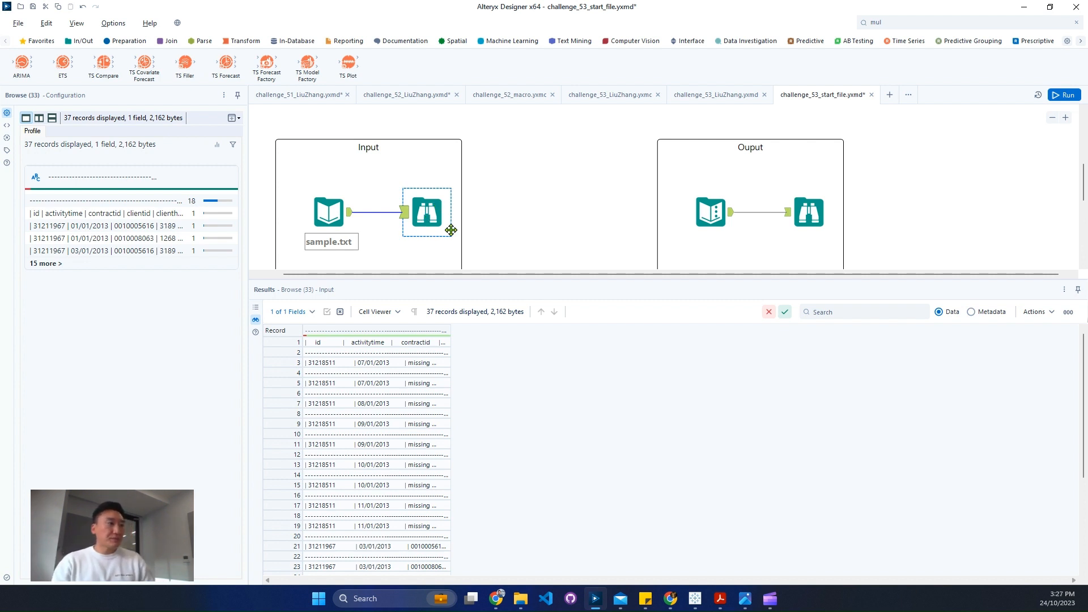
scroll(445, 414, "down", 5)
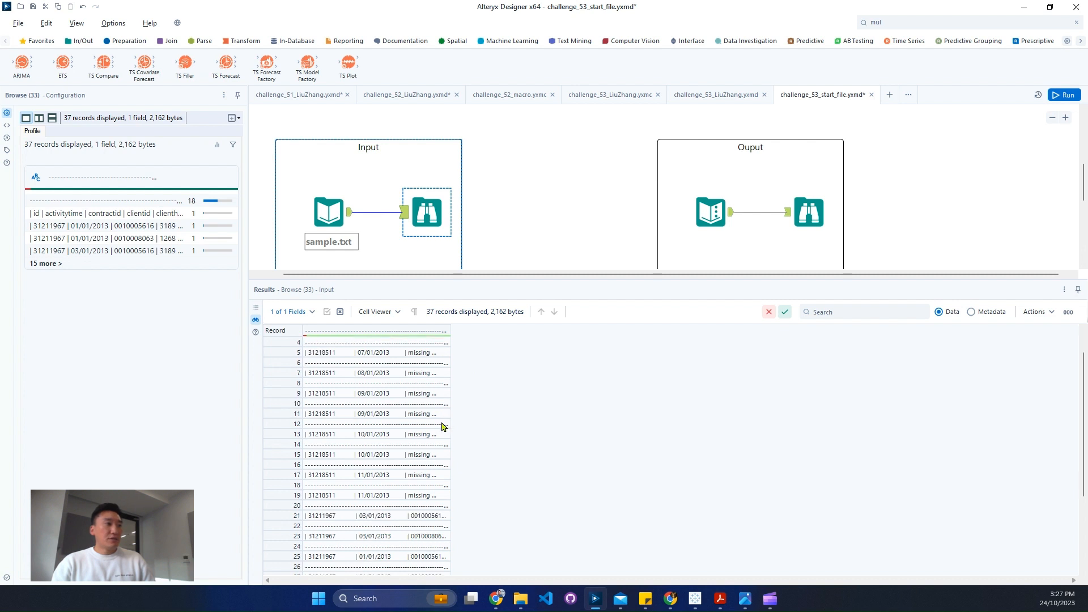
scroll(442, 428, "up", 4)
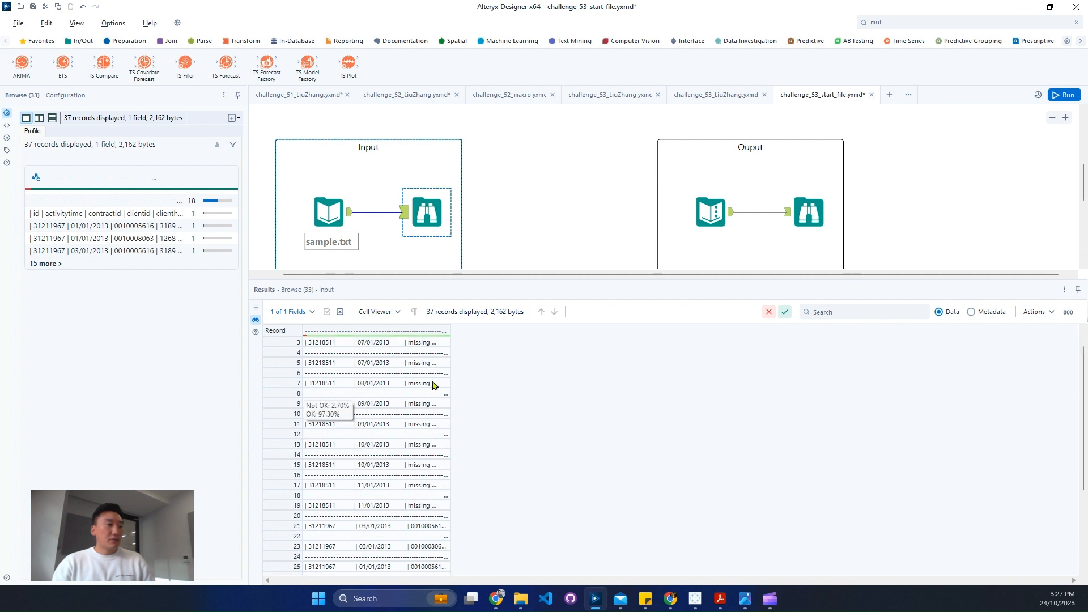
left_click(410, 343)
scroll(584, 209, "down", 2)
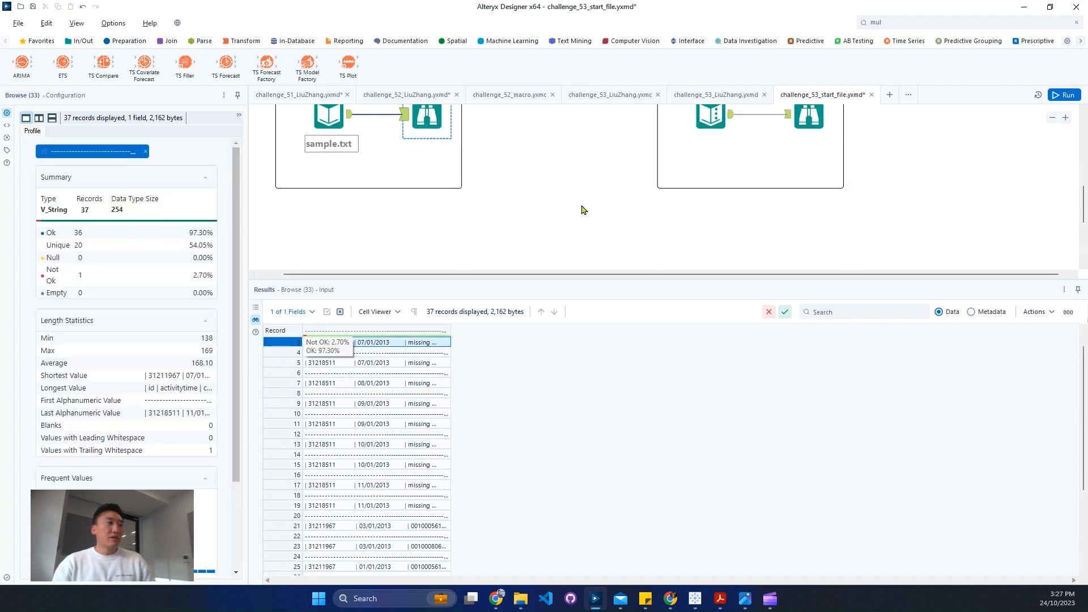
- Add a Filter tool below the Input container and connect the sample.txt input to it
left_click(942, 23)
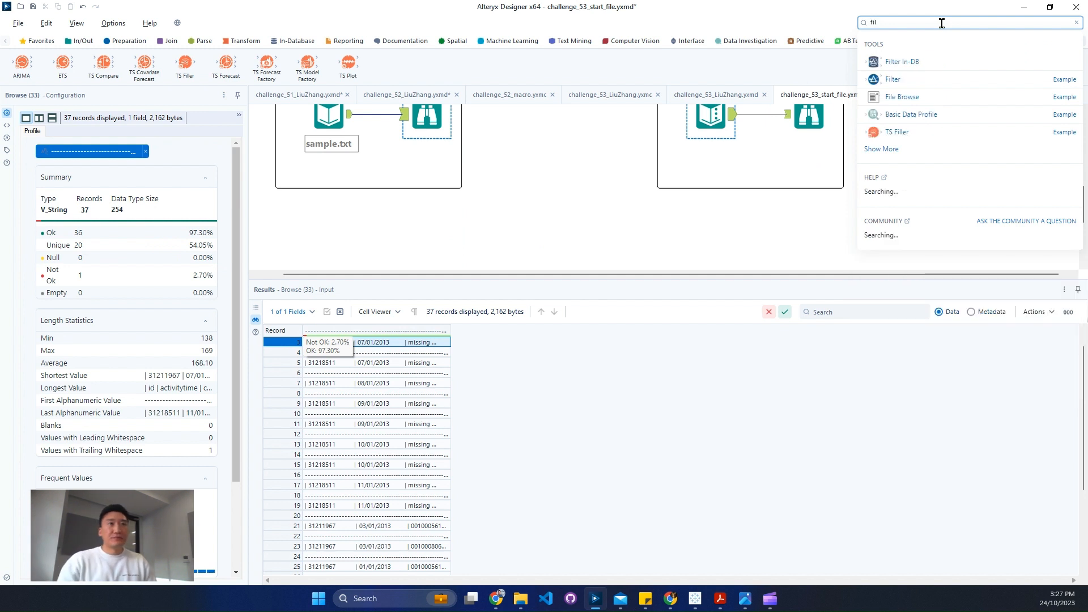
left_click_drag(884, 61, 452, 222)
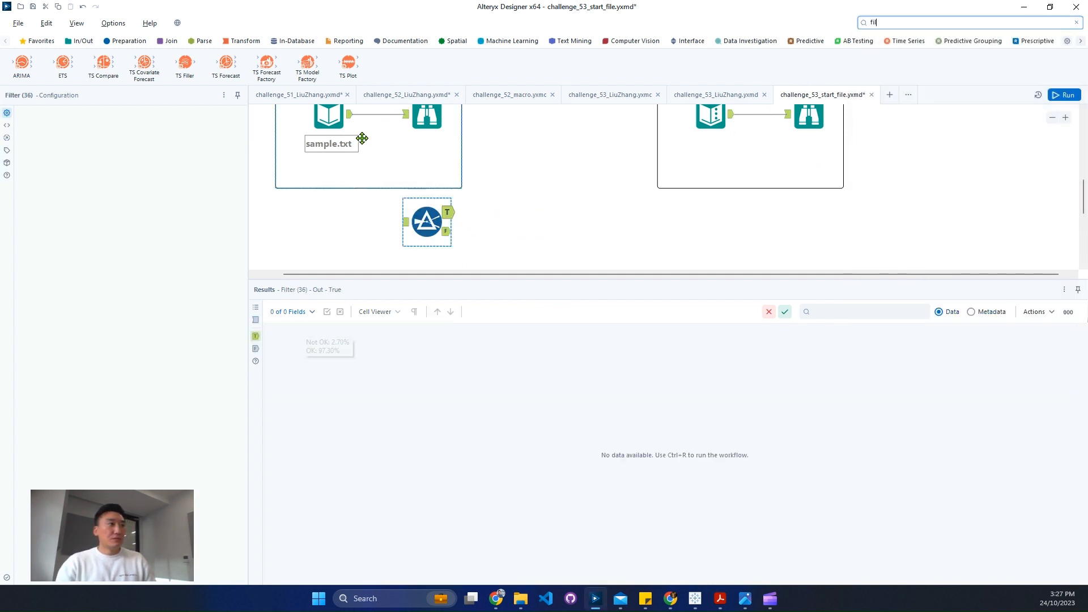
left_click_drag(351, 114, 402, 222)
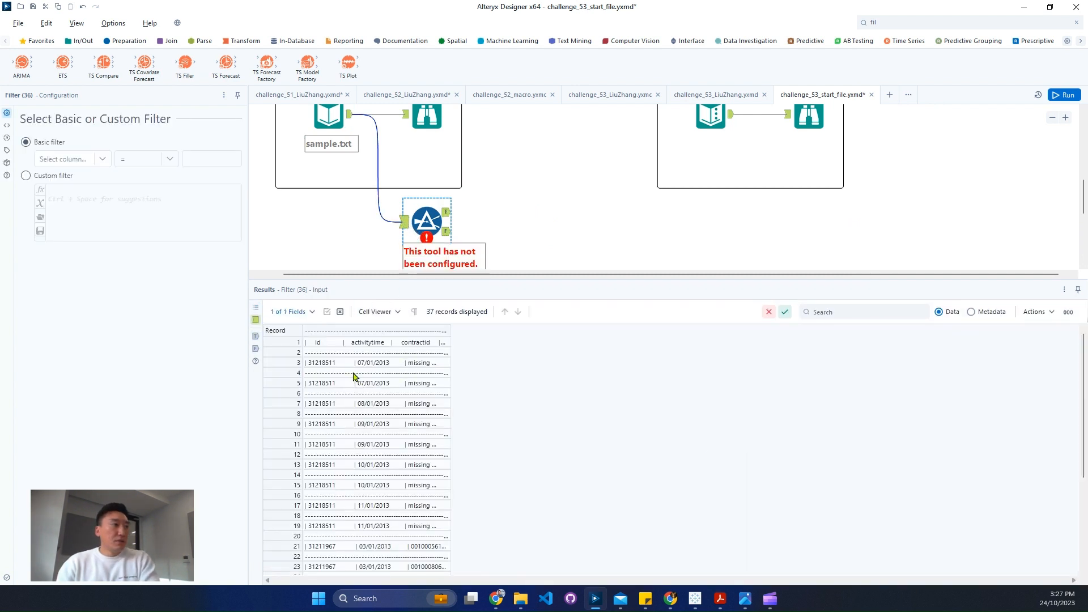
left_click(95, 161)
left_click(94, 161)
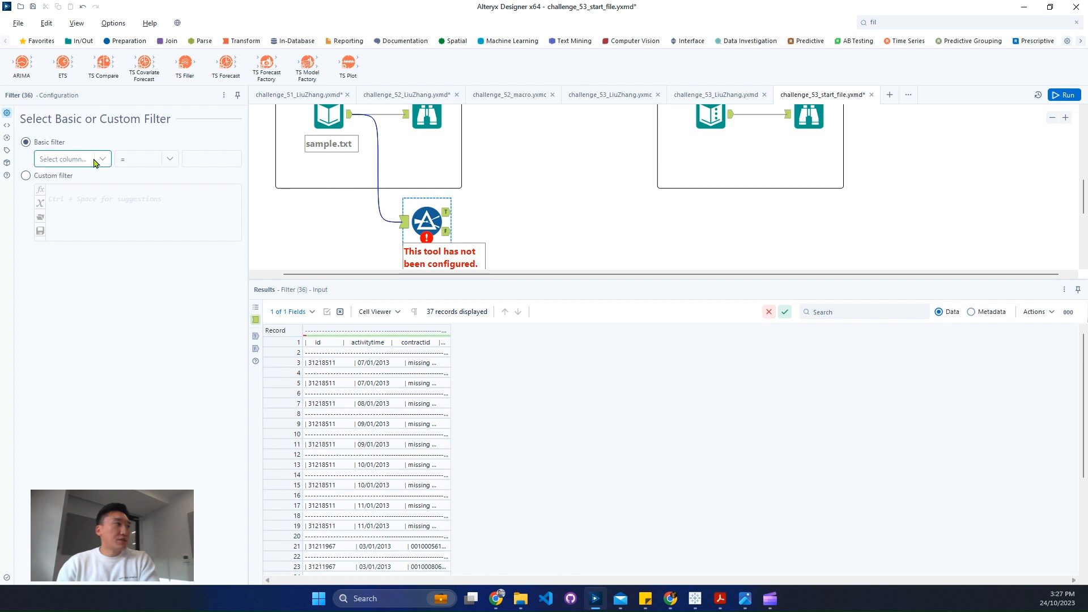
left_click(62, 163)
left_click(64, 176)
left_click(147, 159)
left_click(98, 201)
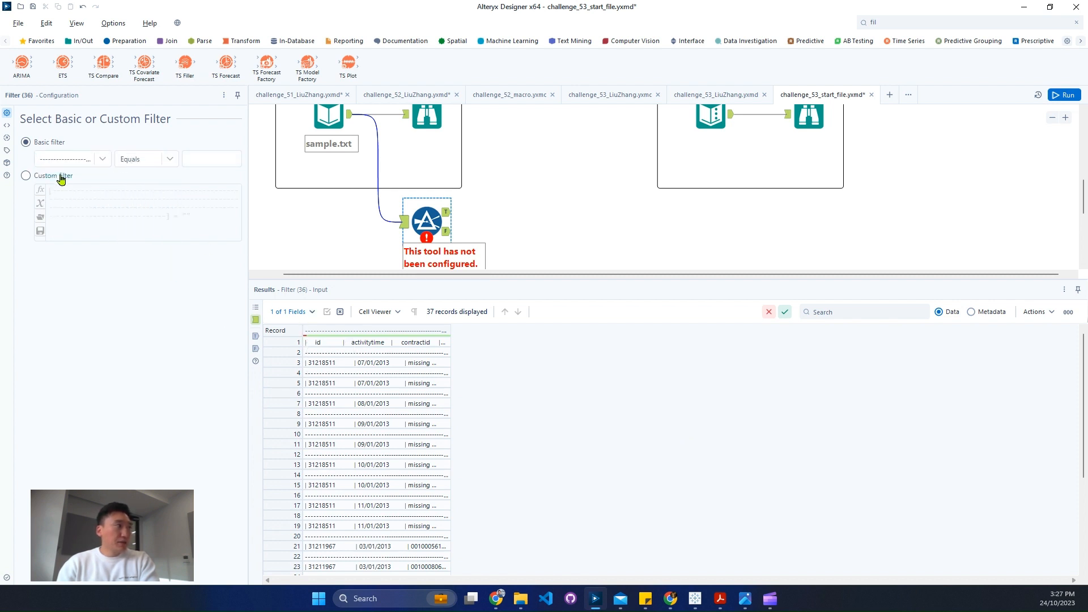
- Switch the filter to a custom expression and replace its content with the StartsWith function
left_click(60, 177)
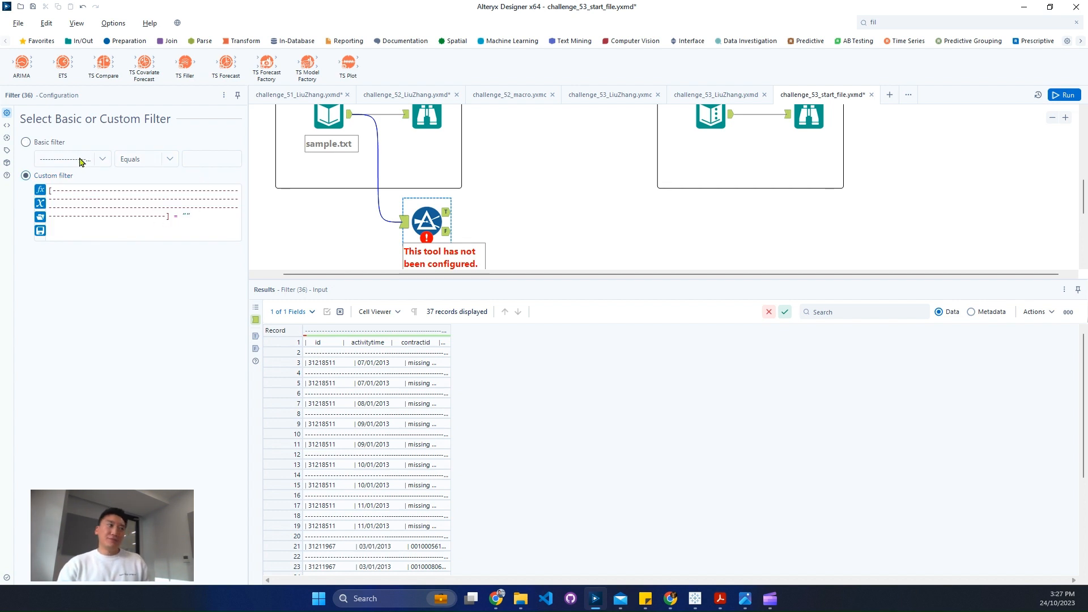
left_click(198, 217)
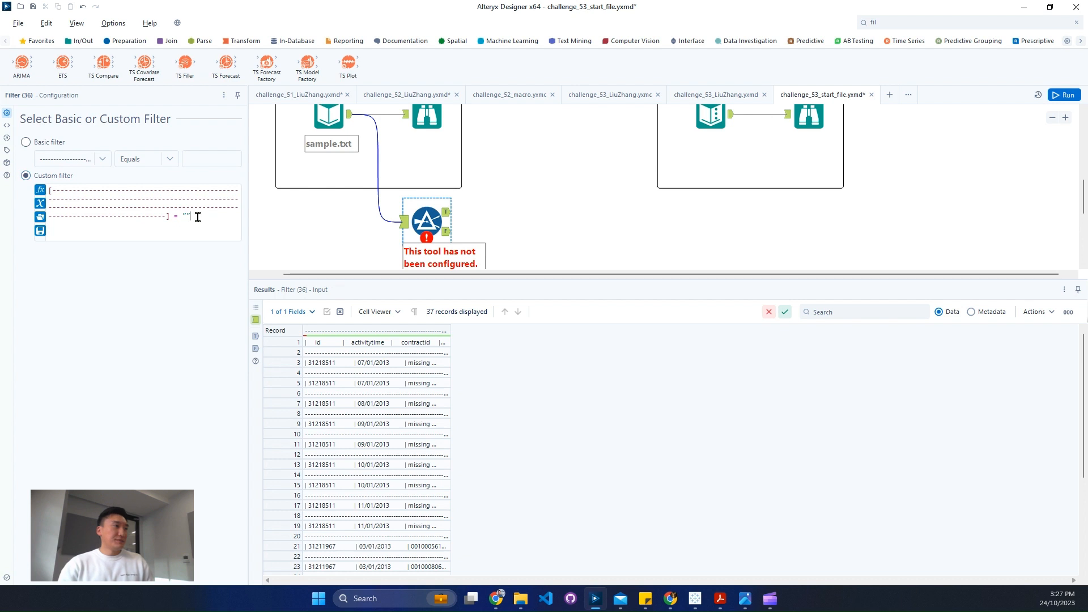
key("ctrl+a")
type("star")
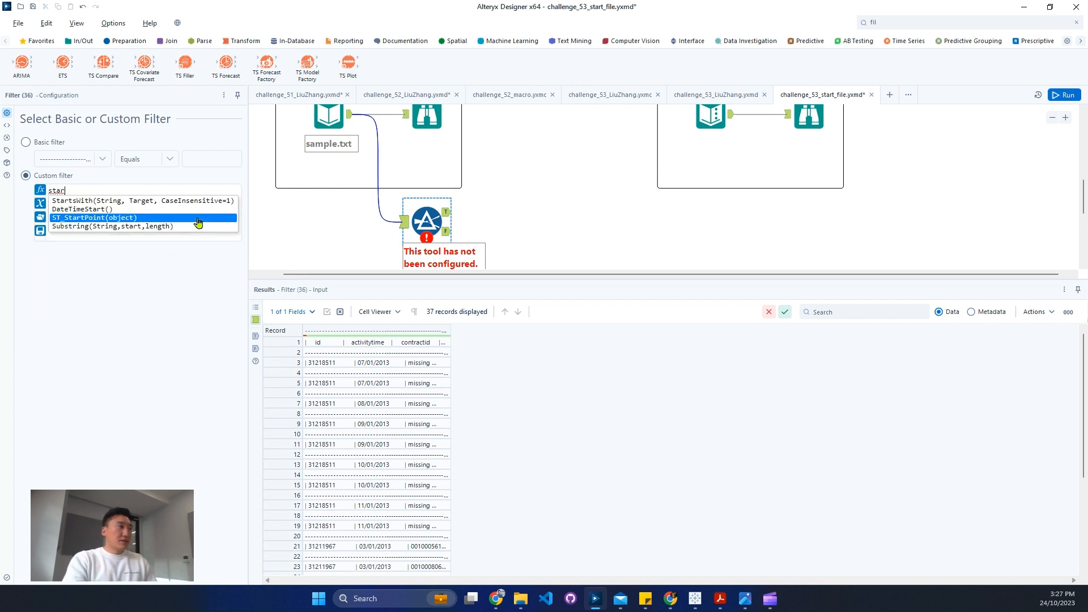
key("BackSpace")
key("BackSpace")
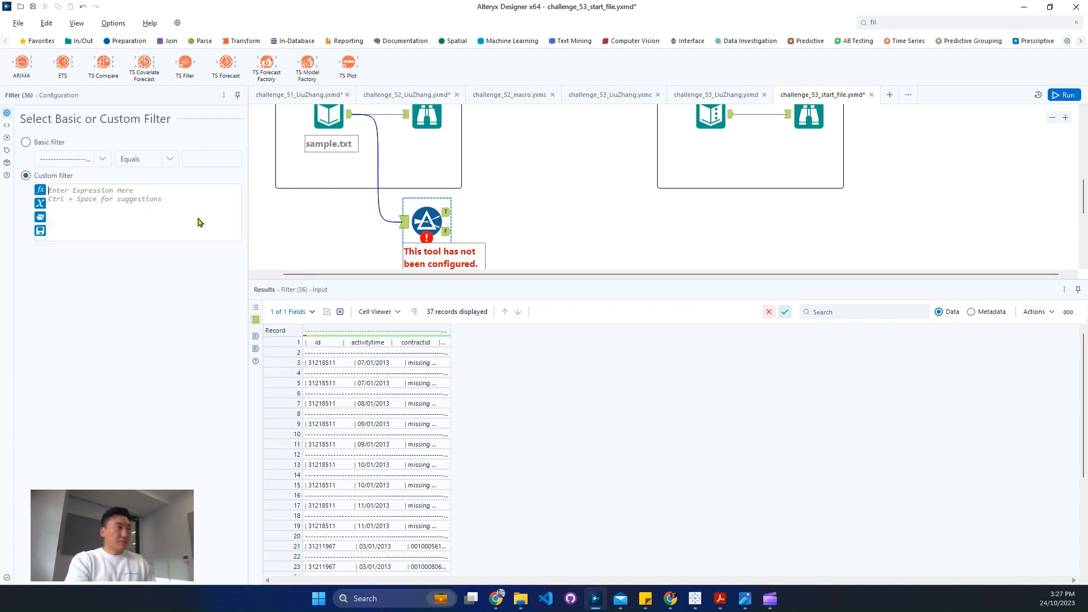
type("art")
key("Up")
key("Up")
key("Return")
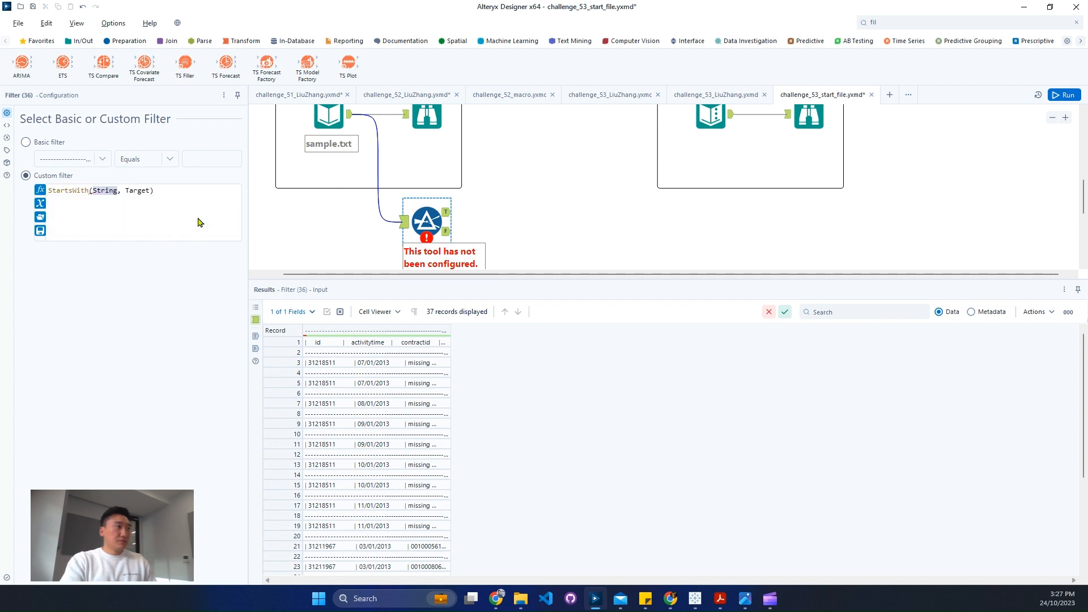
- Fill in the StartsWith arguments with the existing dashed column as the string and '-' as the target
type("--")
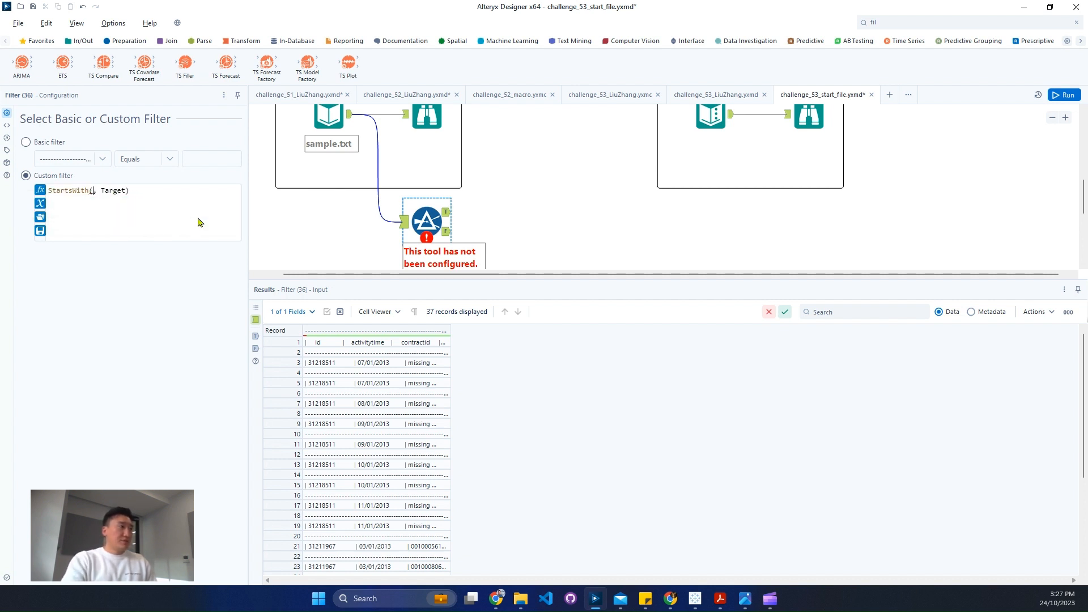
key("BackSpace")
key("BackSpace")
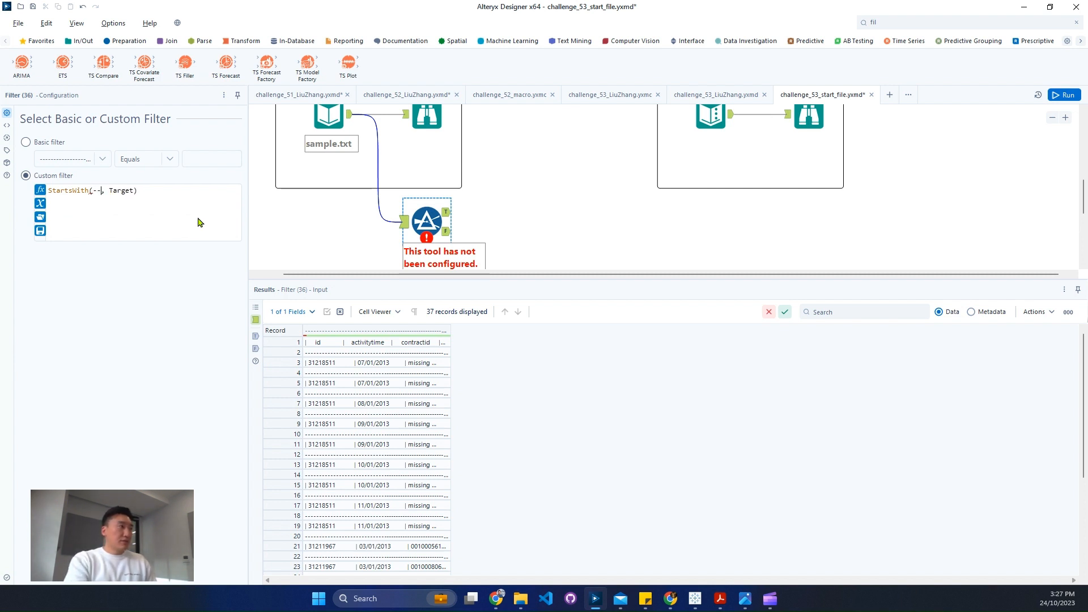
left_click(40, 203)
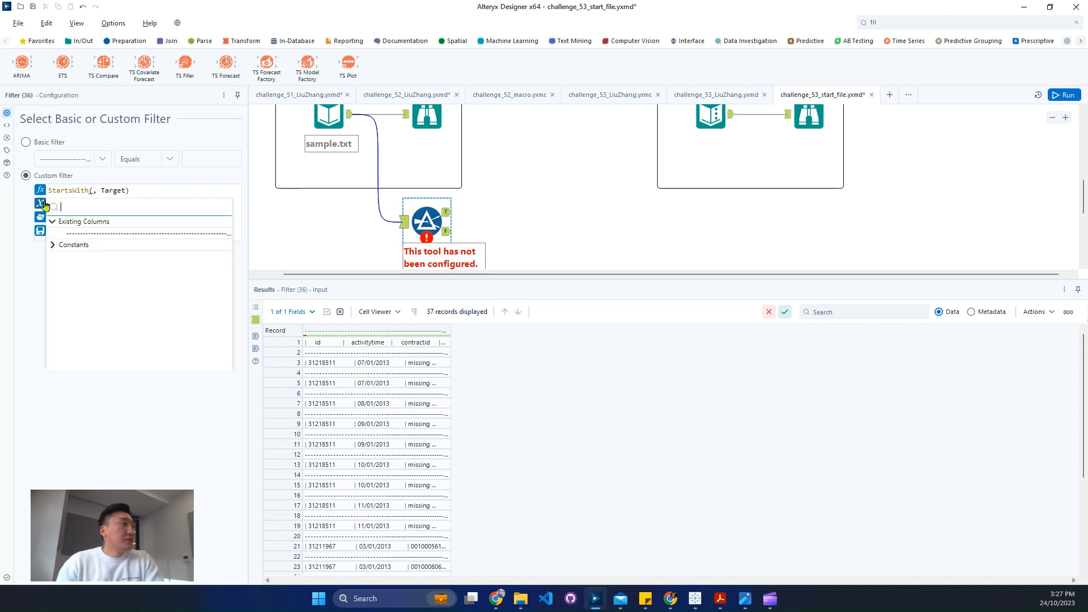
left_click(136, 237)
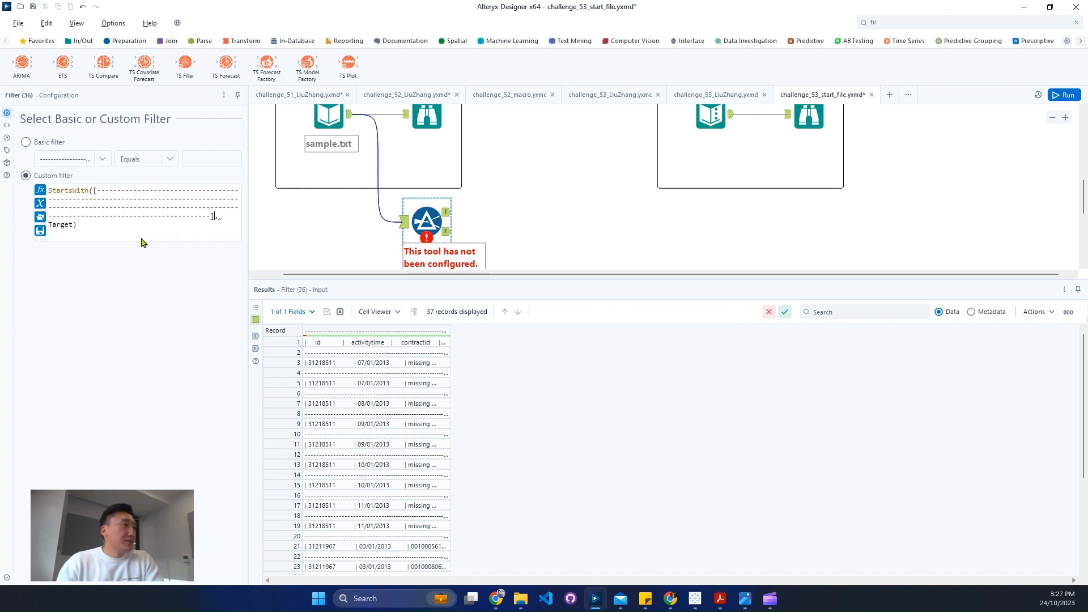
double_click(62, 225)
type("''")
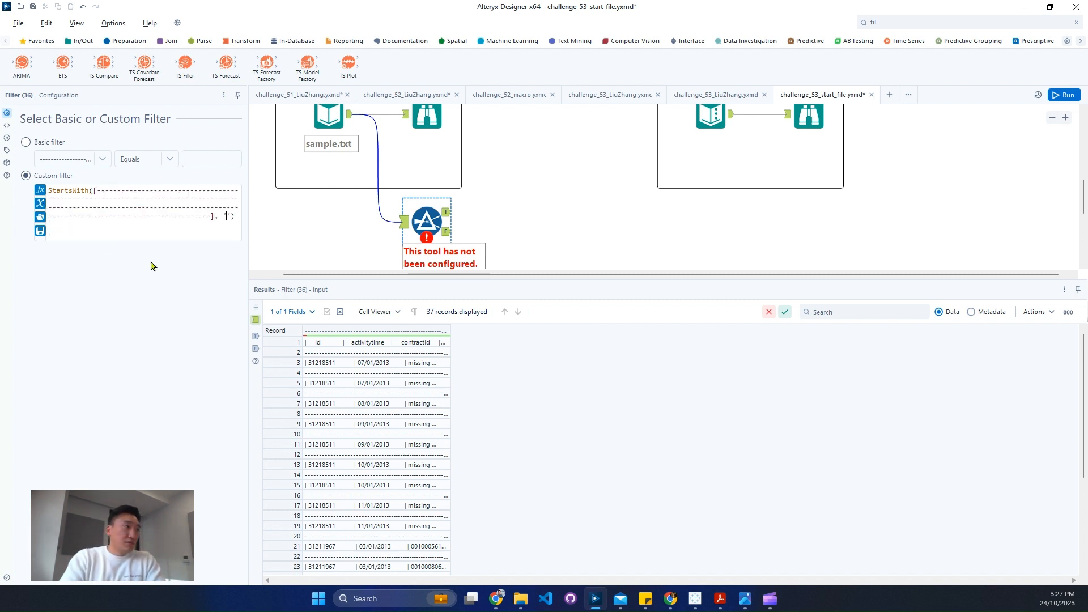
type("-")
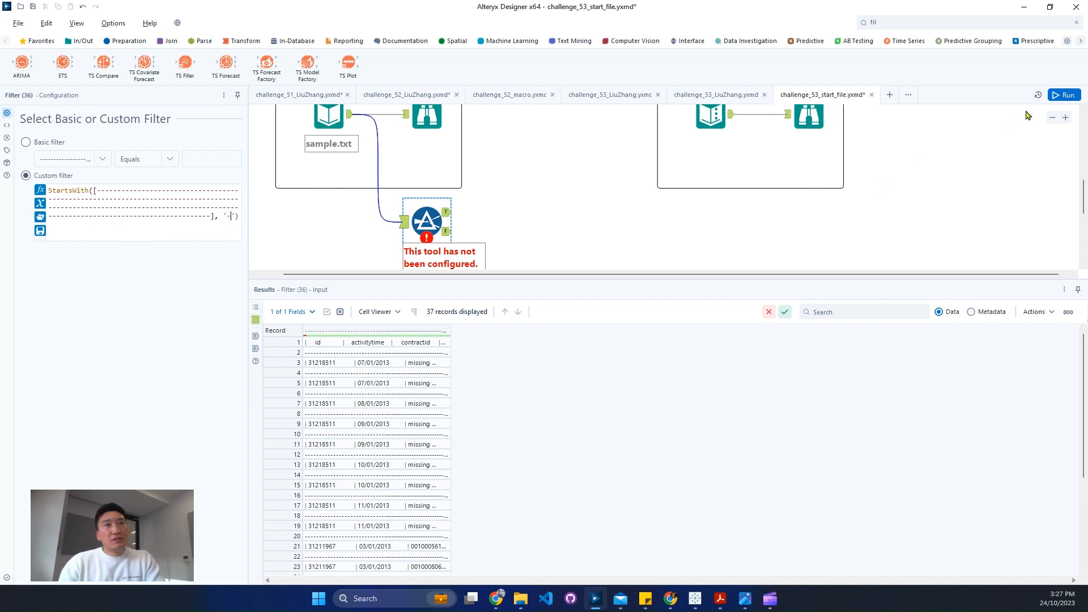
- Run the workflow and view the records in the filter's True output
left_click(1056, 100)
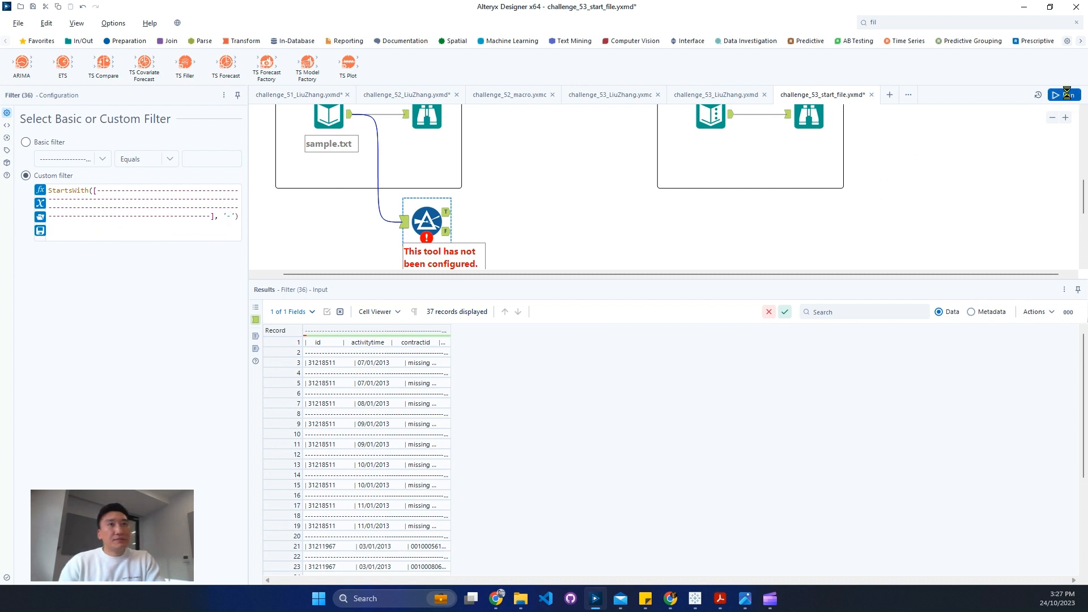
left_click(448, 217)
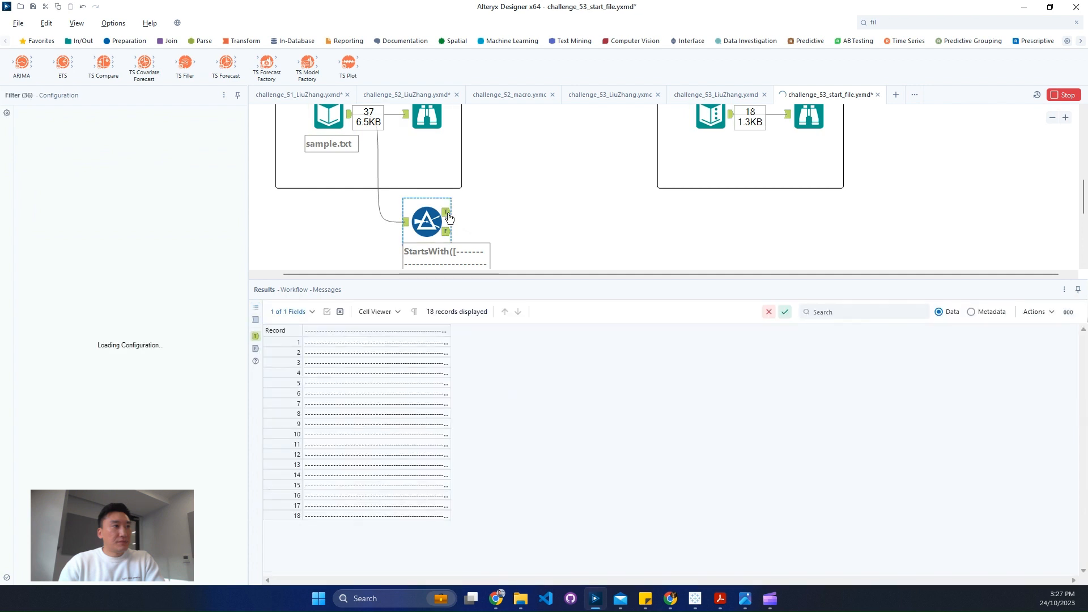
- Negate the filter's StartsWith expression by putting ! in front of it
left_click(414, 225)
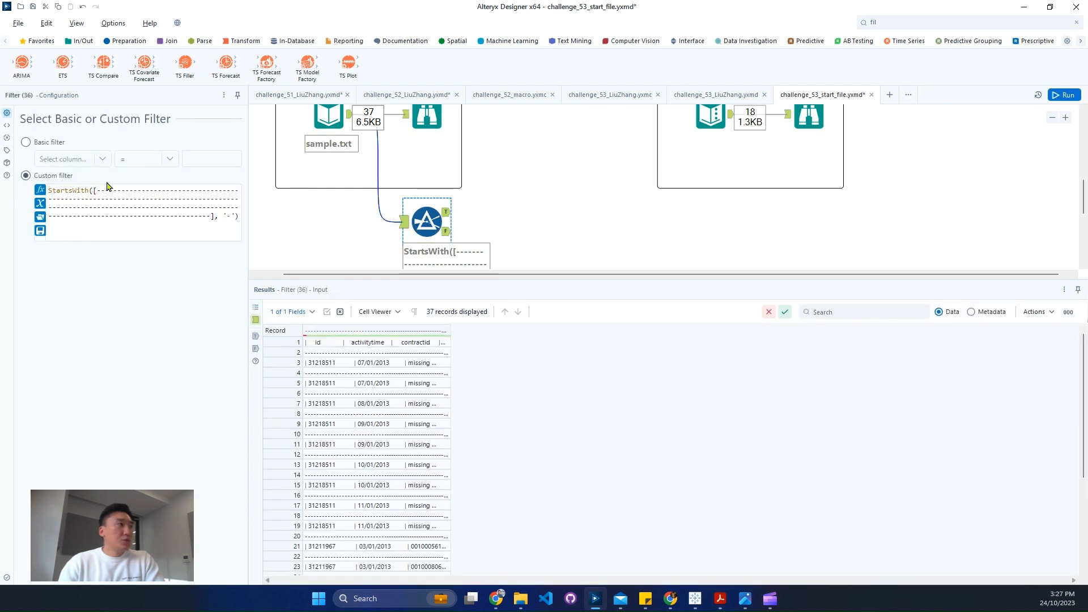
left_click(49, 189)
type("!")
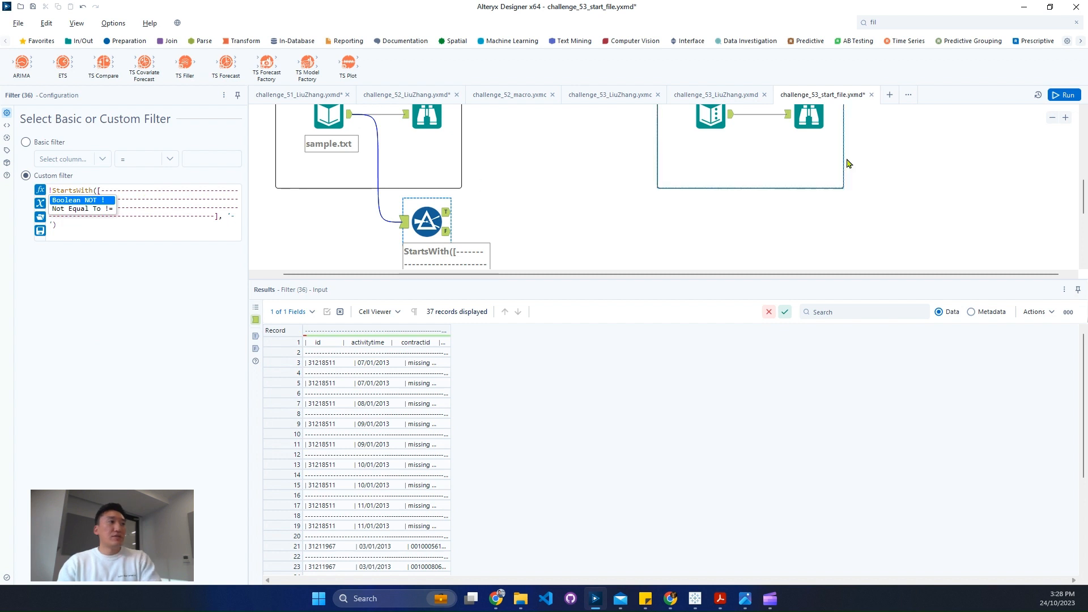
- Insert a Select tool between the sample.txt input and the filter, and rename the dashed field to Input
left_click_drag(424, 220, 483, 221)
left_click(909, 22)
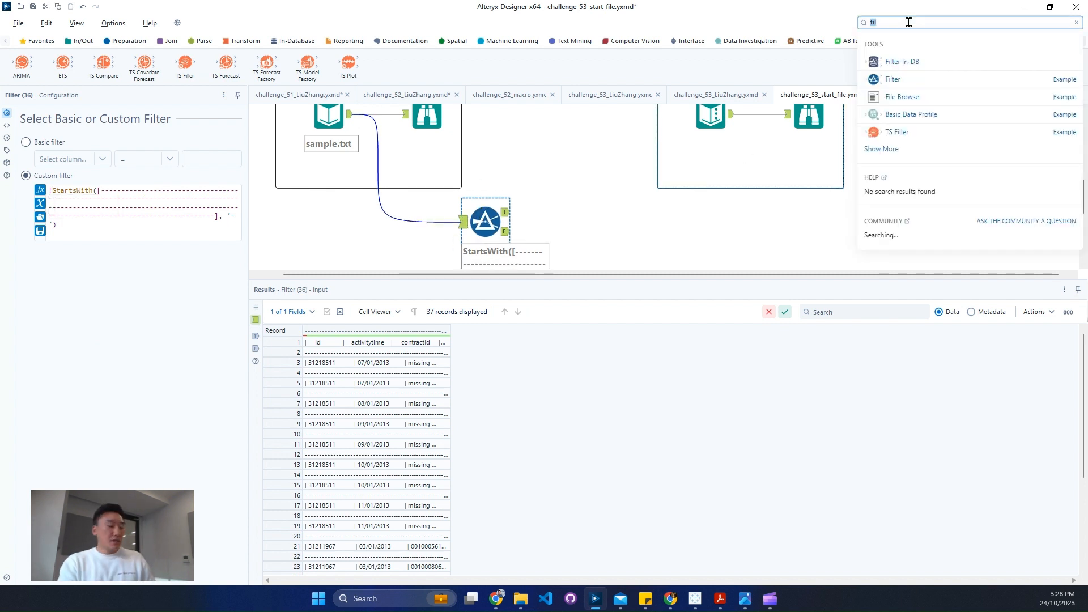
type("sel")
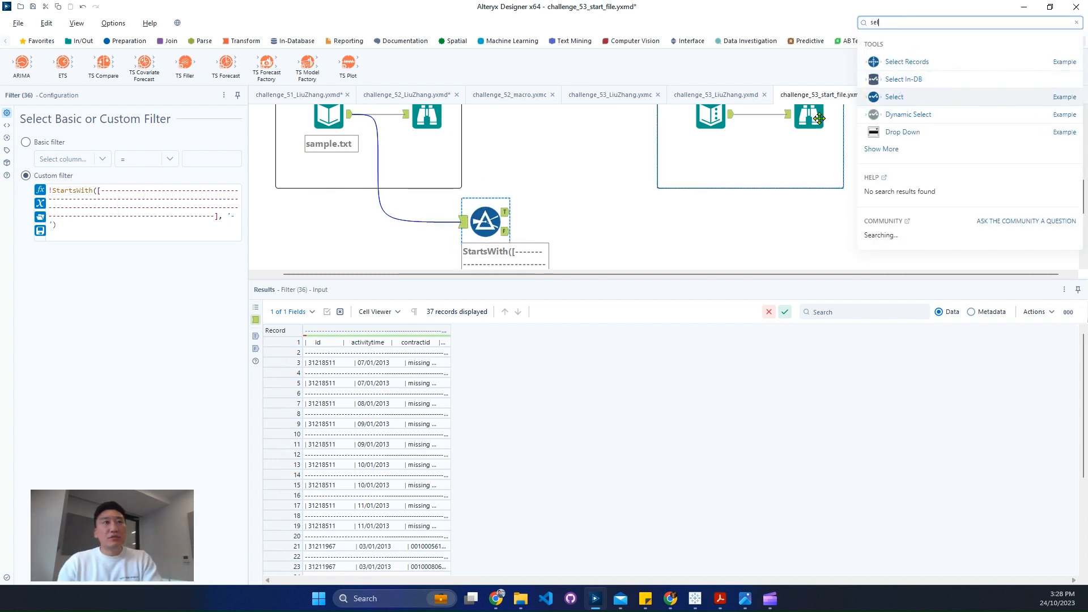
left_click_drag(896, 96, 396, 223)
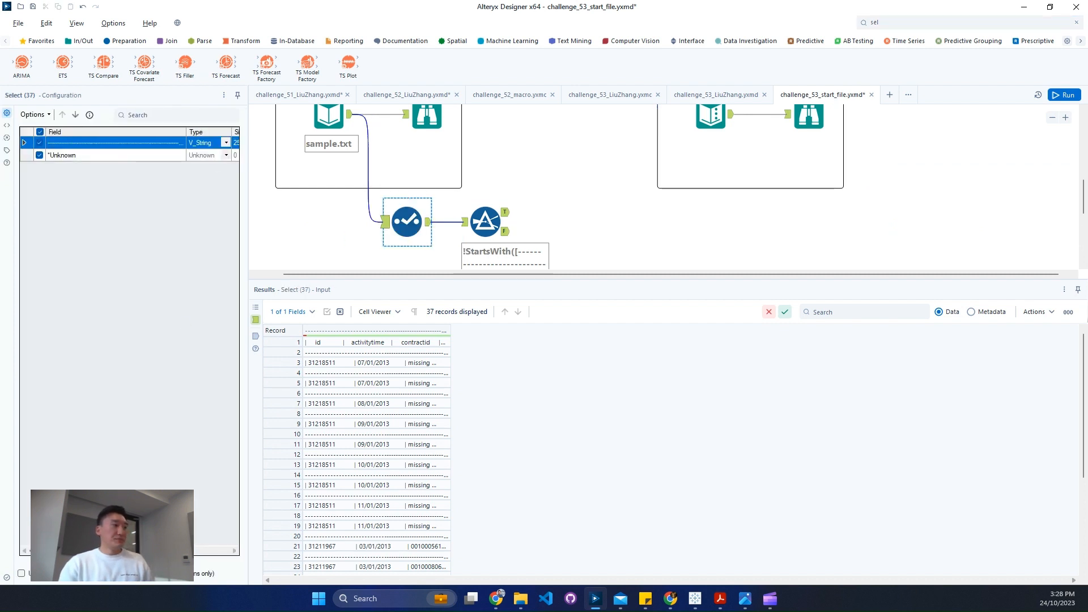
left_click(174, 142)
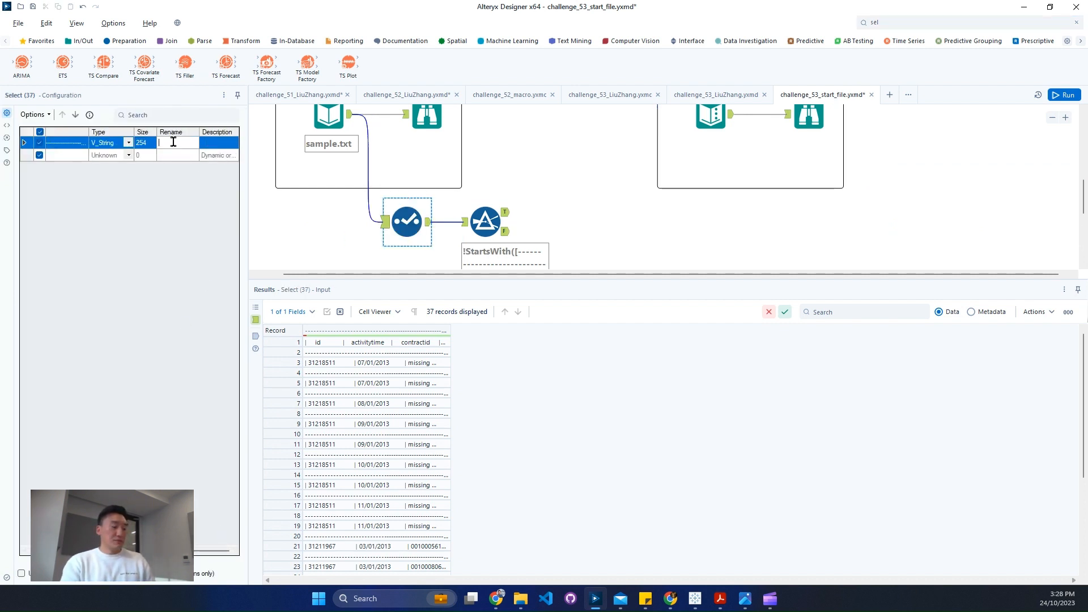
- Replace the dashed column reference in the filter expression with [Input], giving !StartsWith([Input], '-')
left_click(472, 220)
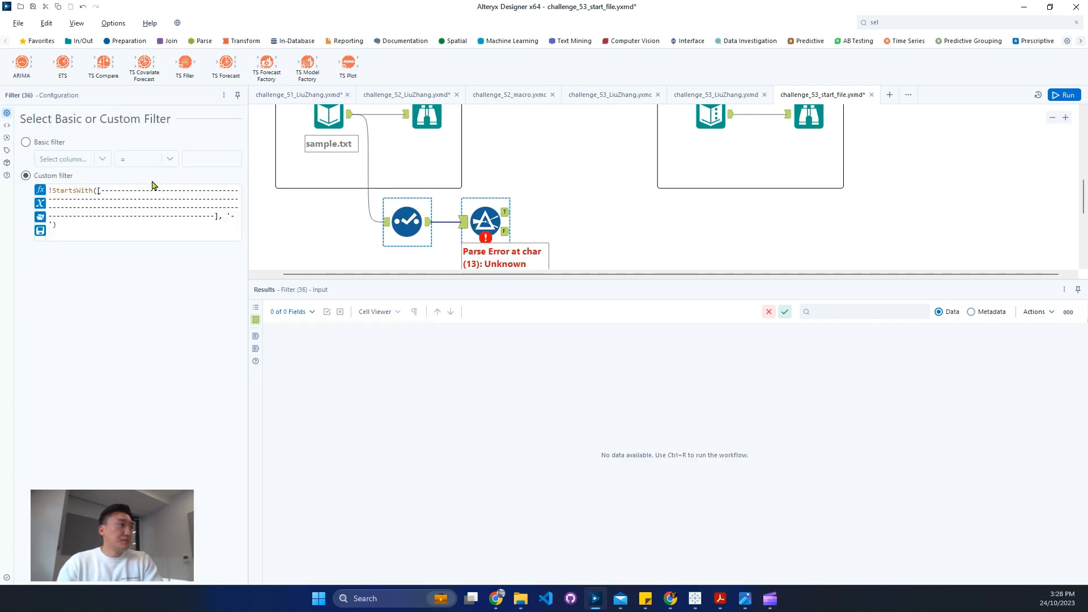
left_click_drag(101, 191, 214, 216)
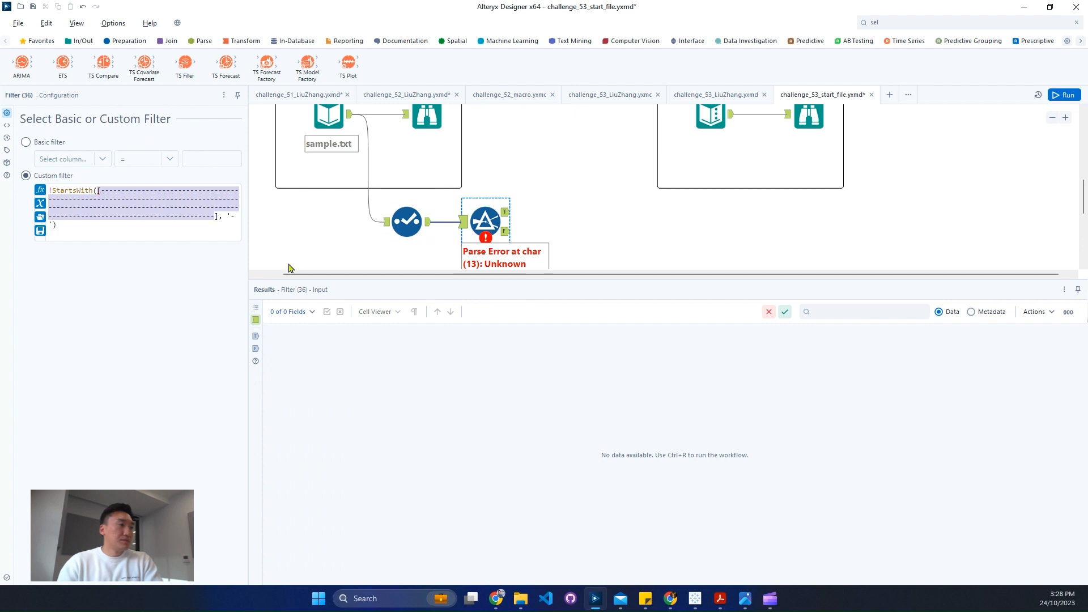
key("BackSpace")
type("Input")
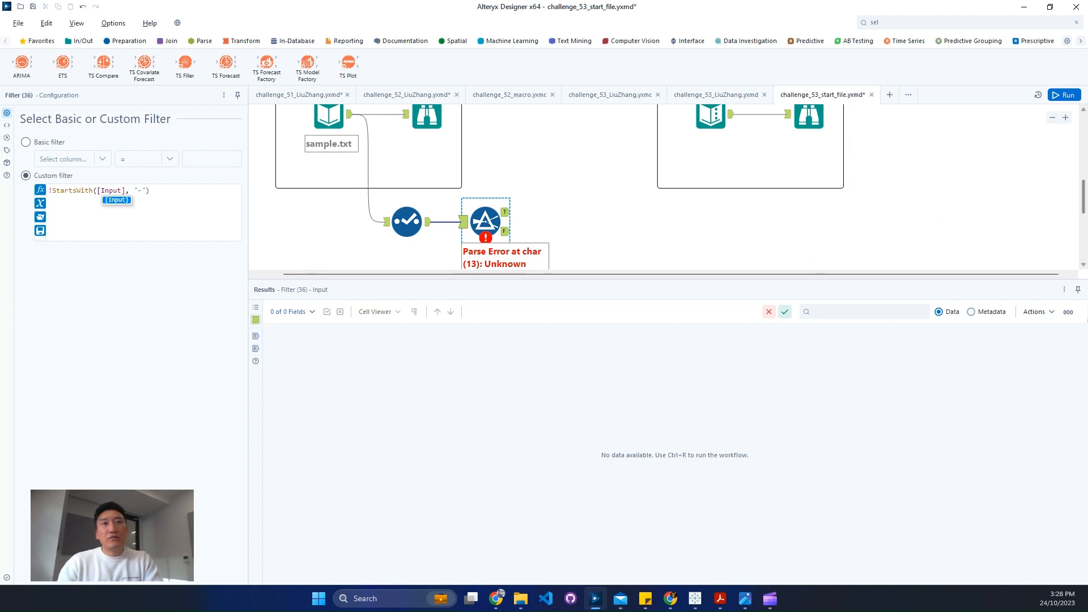
- Run the workflow and inspect the full pipe-delimited rows in the filter's True output, widening the Input column
left_click(1055, 98)
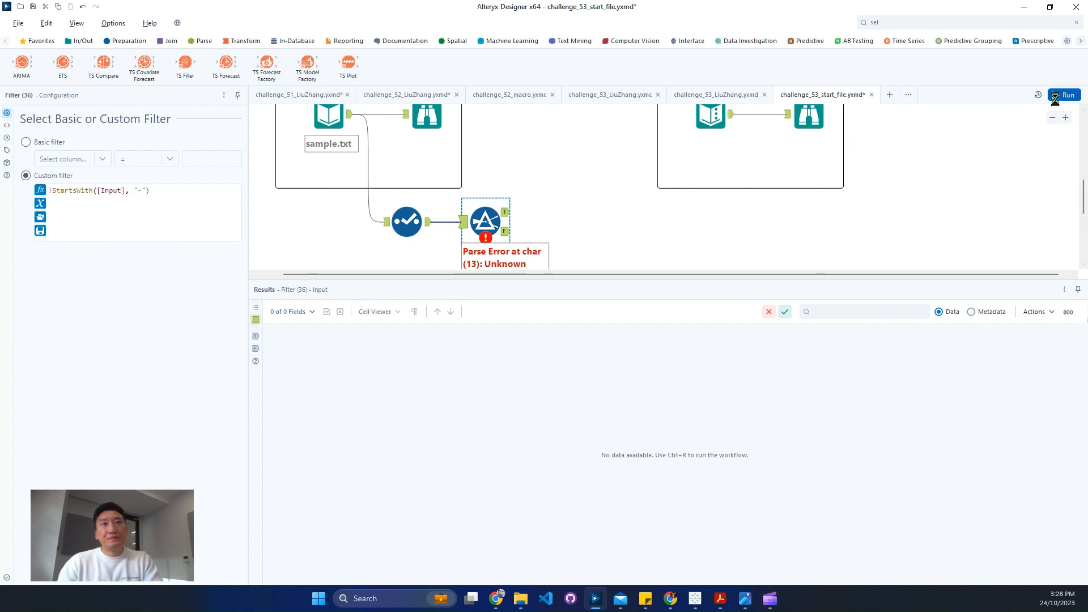
left_click(505, 213)
left_click_drag(450, 330, 898, 331)
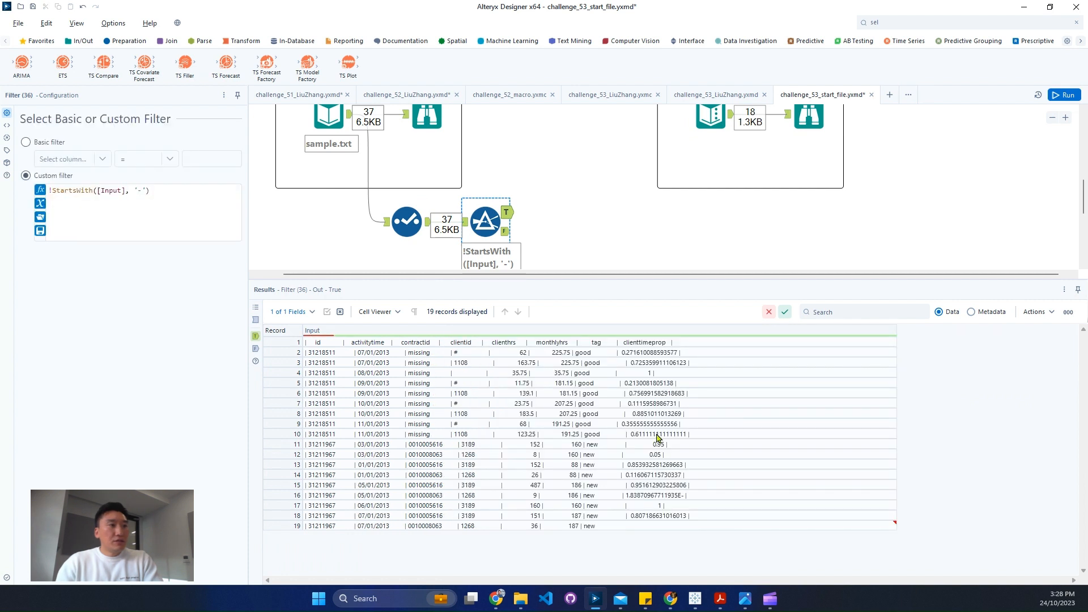
left_click(894, 526)
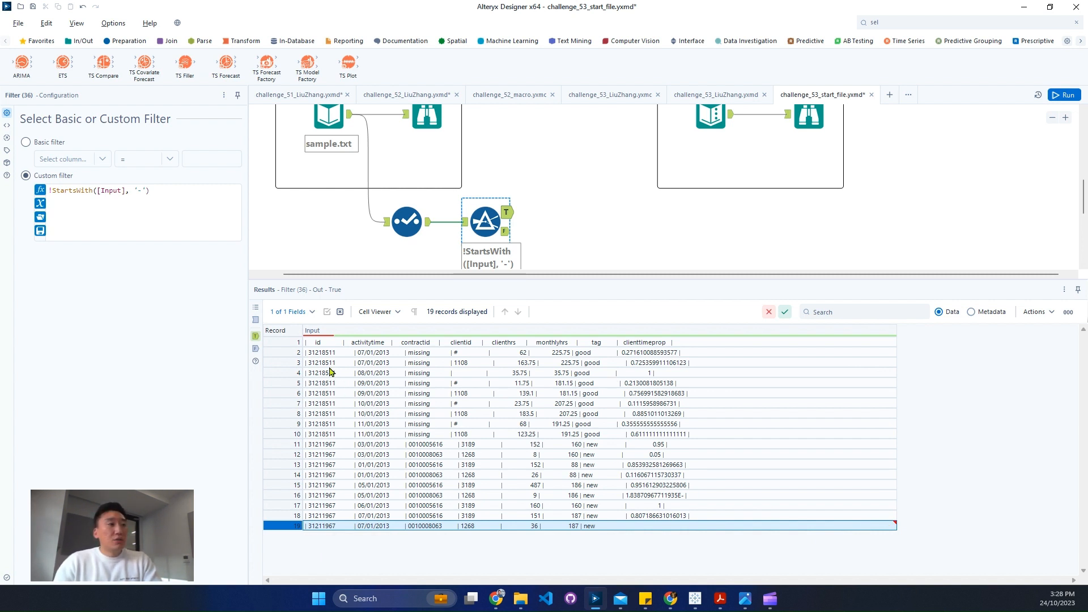
left_click(340, 343)
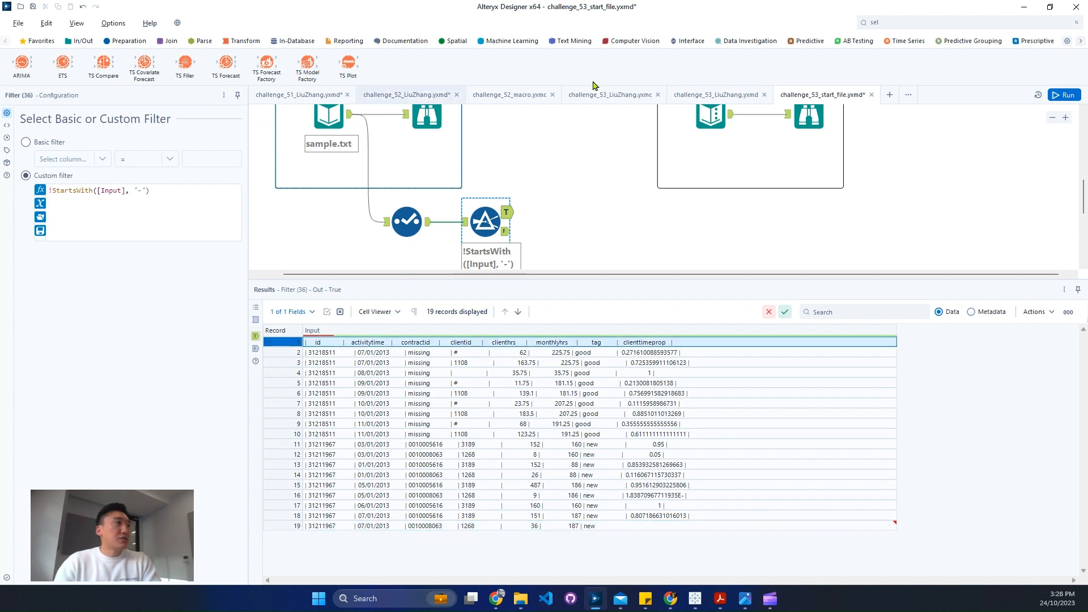
- Connect a Text To Columns tool to the filter's True output, split Input on | into 8 columns, and run the workflow
left_click(201, 41)
left_click_drag(103, 62, 564, 213)
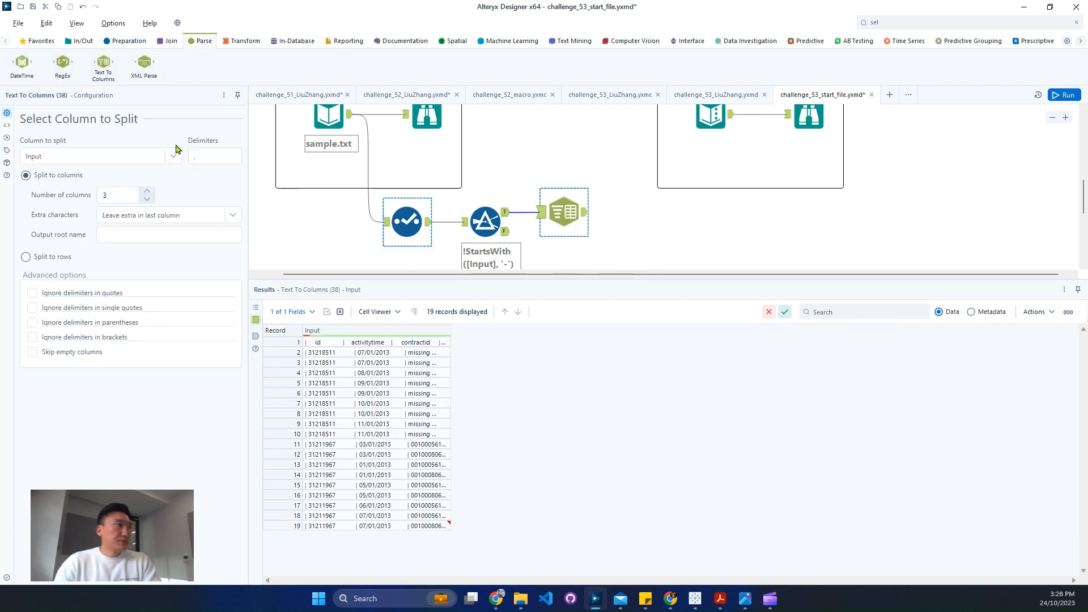
left_click(222, 154)
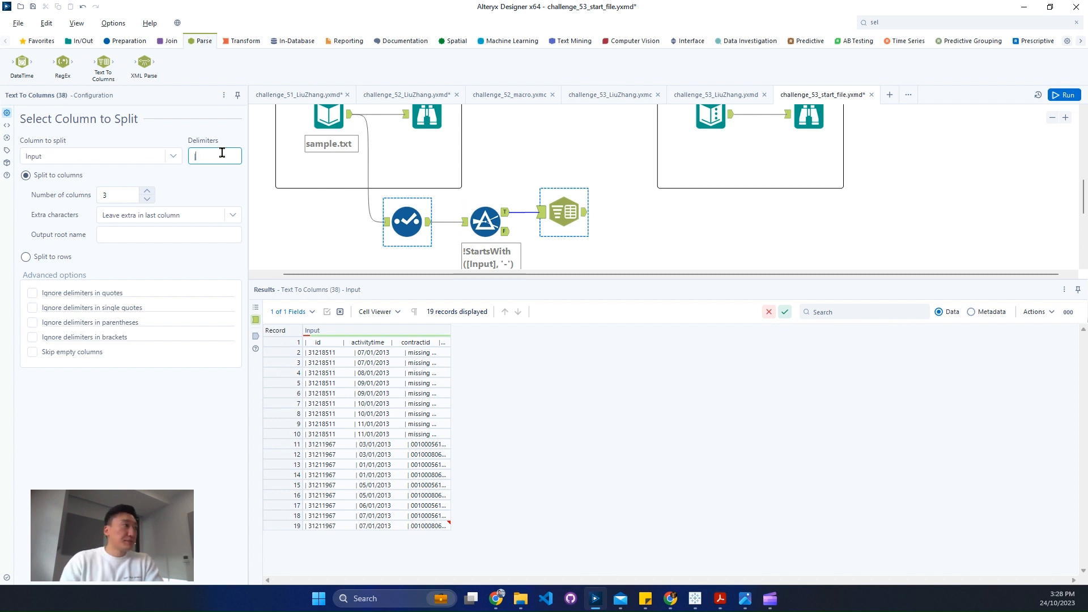
left_click(120, 196)
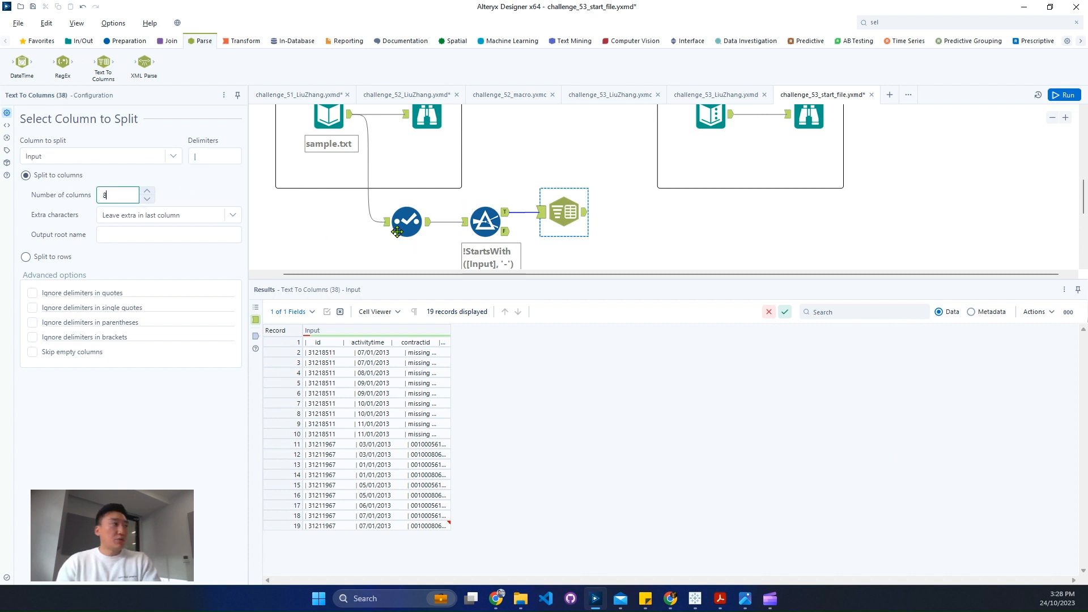
left_click(1064, 95)
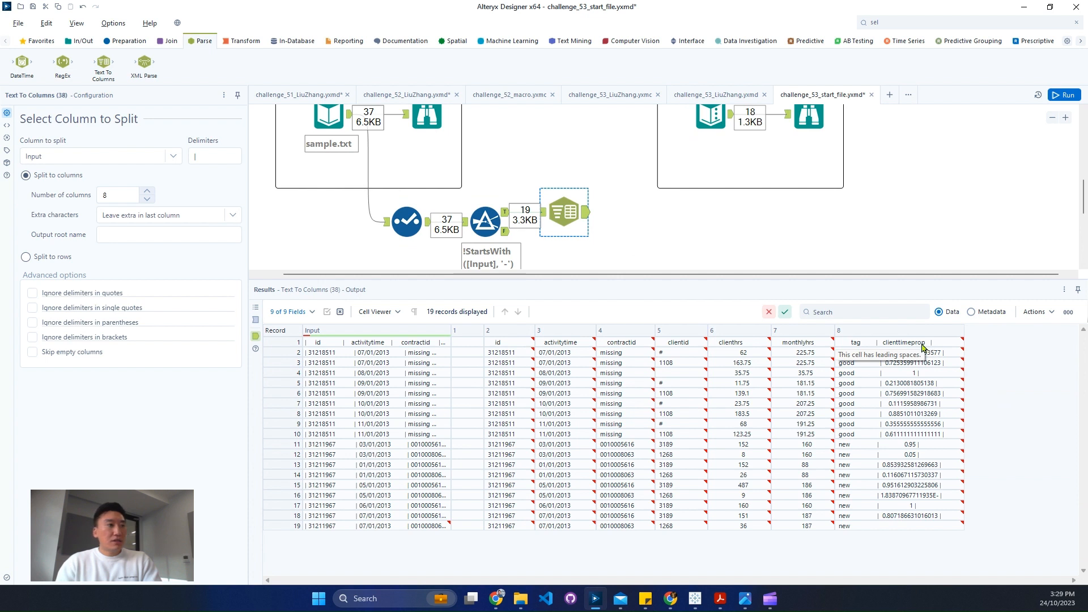
left_click(464, 344)
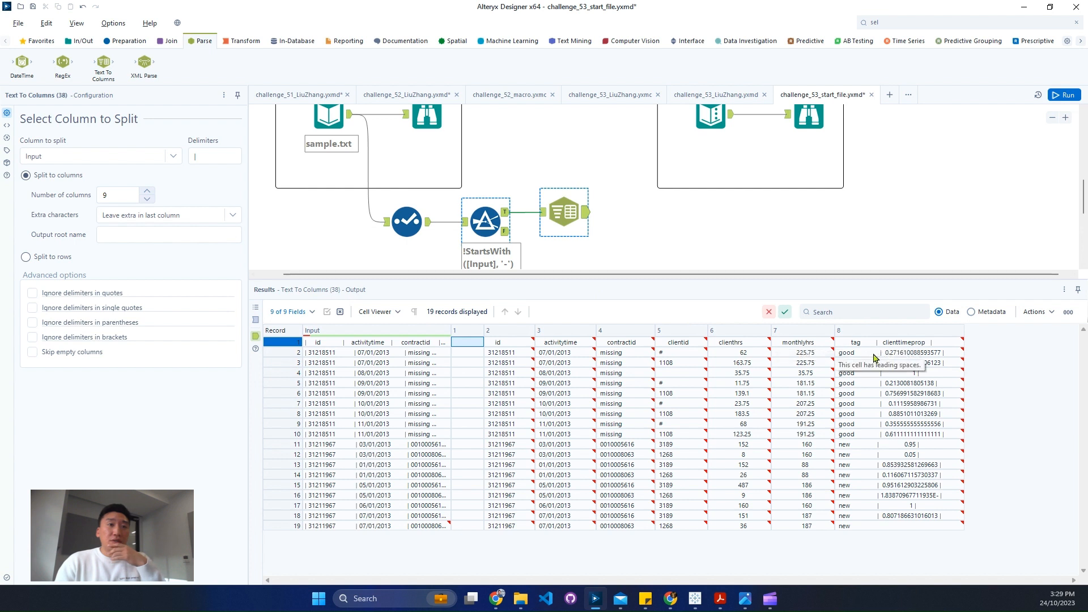
- Set the Text To Columns split to 10 columns, rerun the workflow, and view the tool's output
left_click(147, 192)
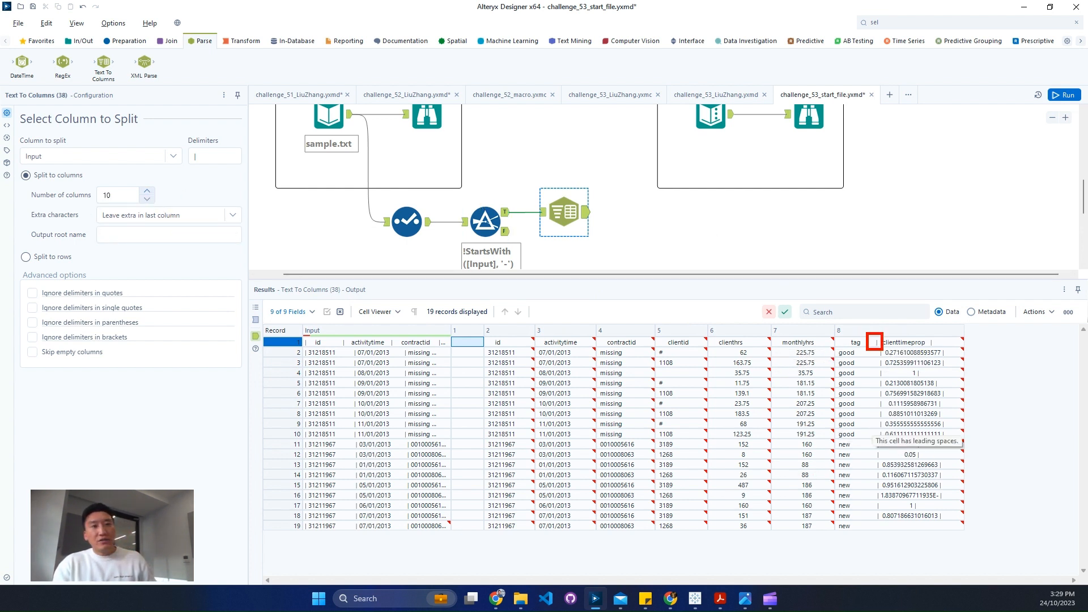
left_click_drag(929, 337, 947, 353)
key("Escape")
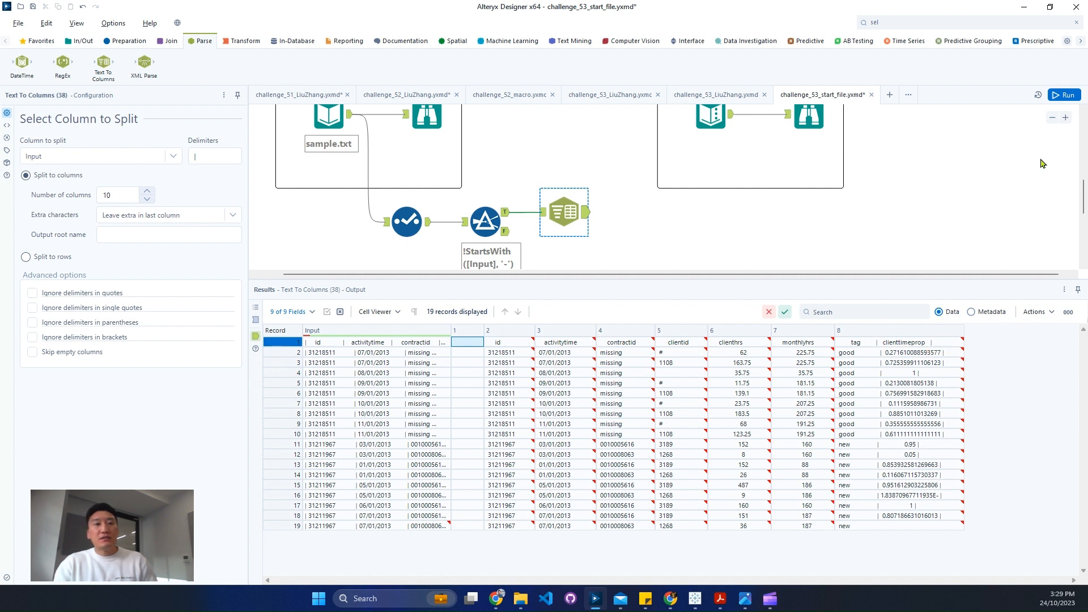
left_click(1067, 96)
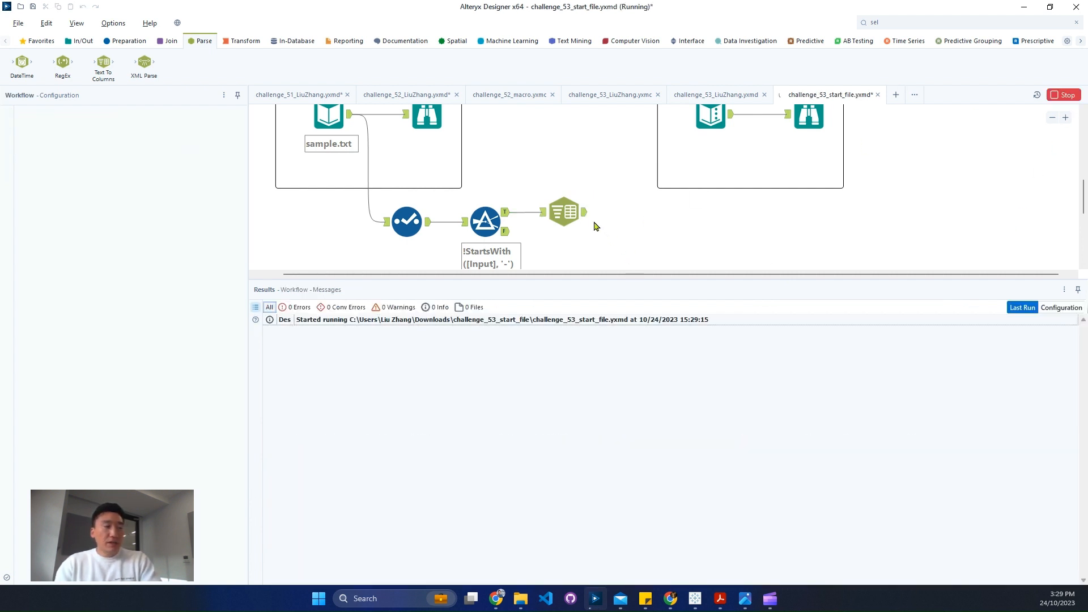
left_click(584, 213)
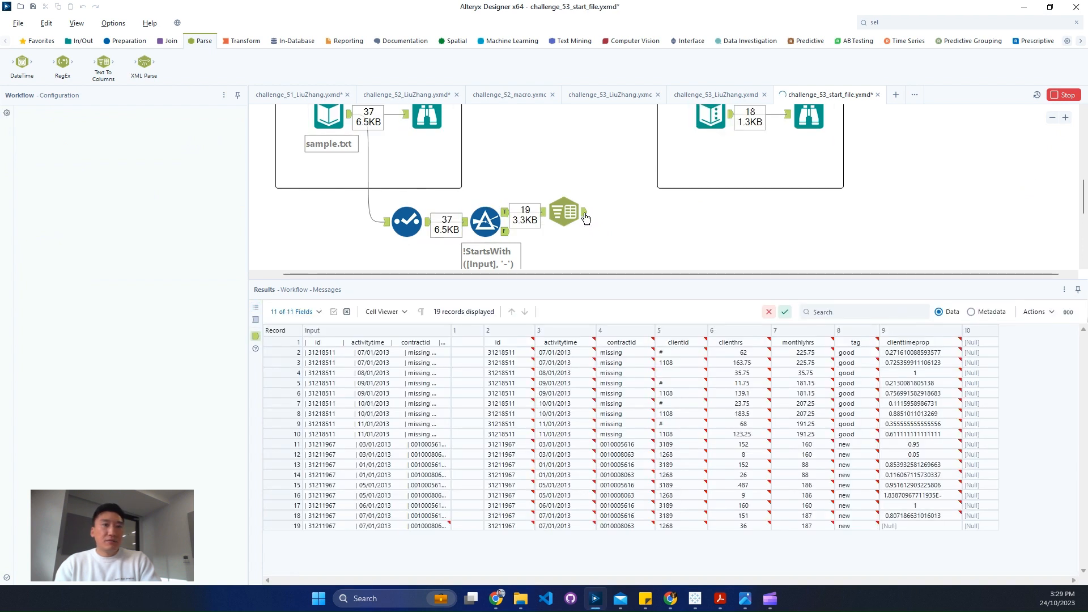
left_click(585, 219)
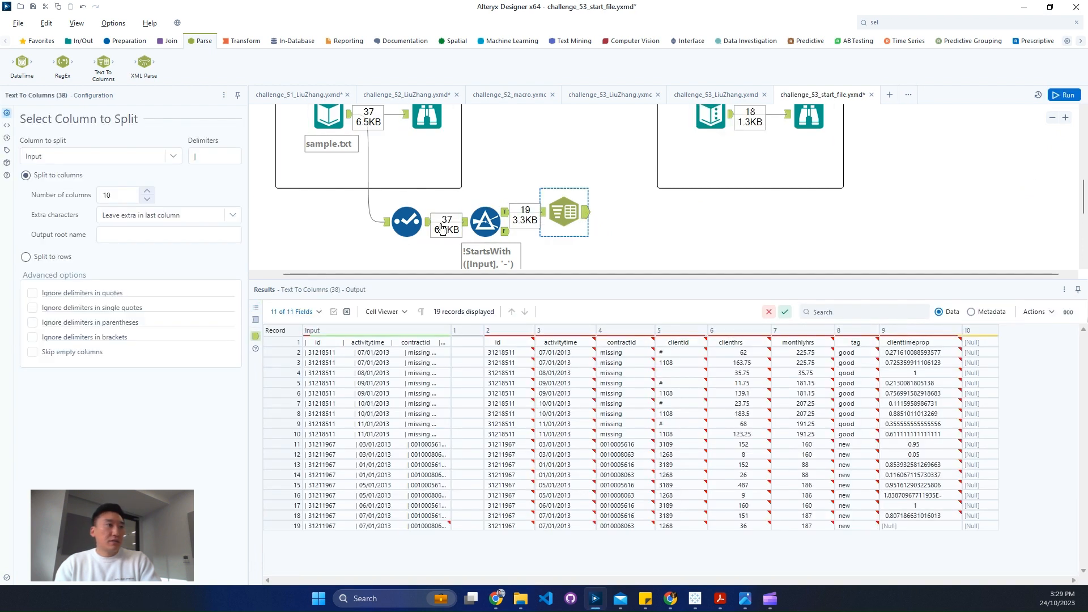
- Reduce the Text To Columns split to 9 columns and check the values in column 10 of the current output
left_click(147, 199)
left_click_drag(971, 352, 971, 424)
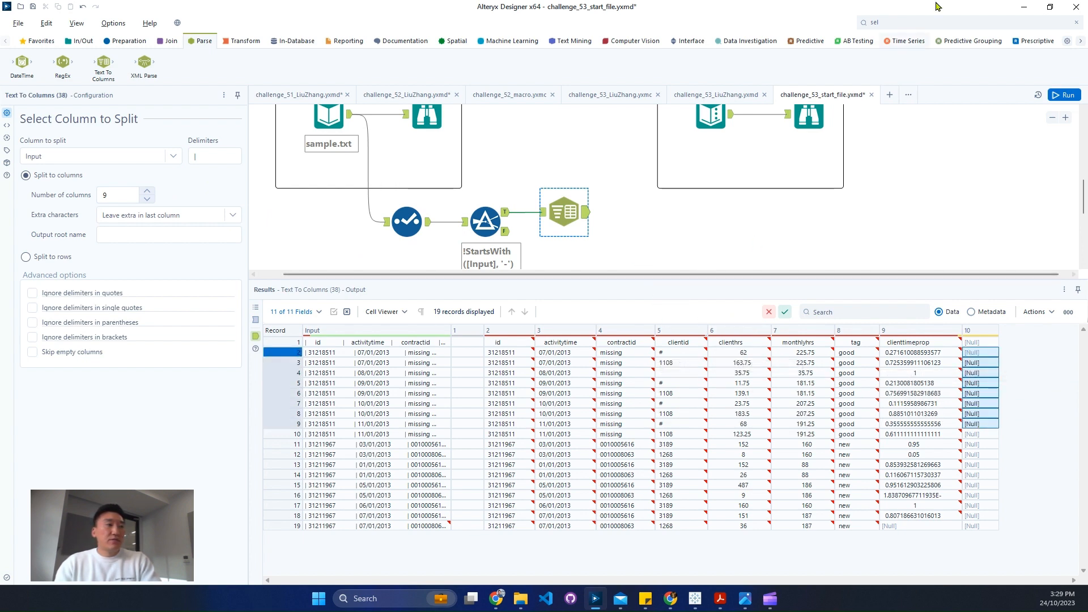
- Find the Select tool and connect it after the Text To Columns tool
left_click(927, 21)
type("mul")
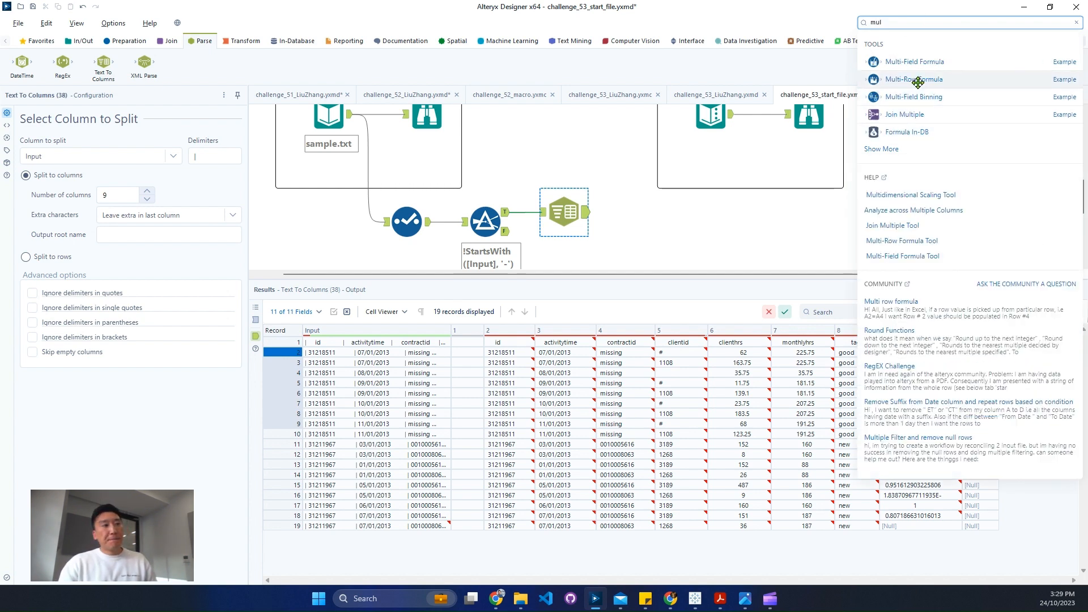
left_click_drag(932, 23, 796, 23)
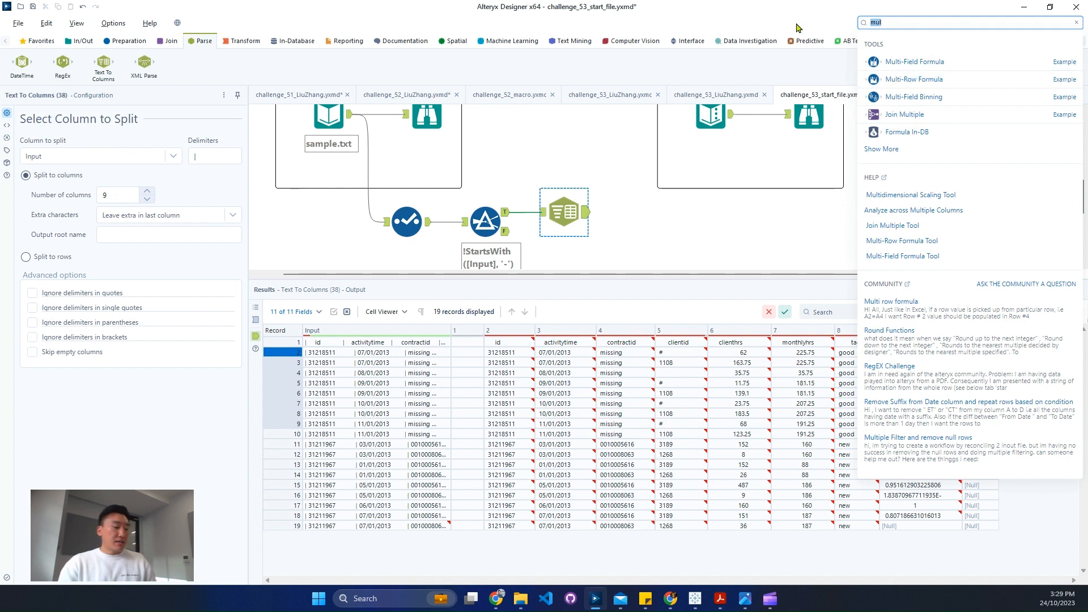
type("se")
left_click_drag(907, 115, 647, 211)
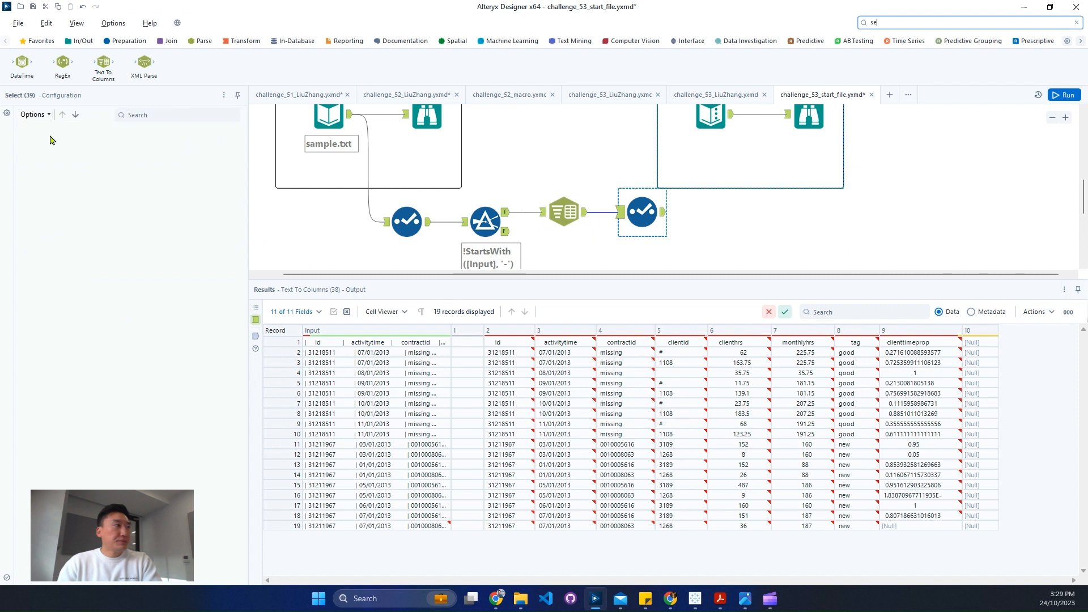
- Deselect all fields in the new Select tool, keep only fields 2 through 9, and run the workflow
left_click(42, 135)
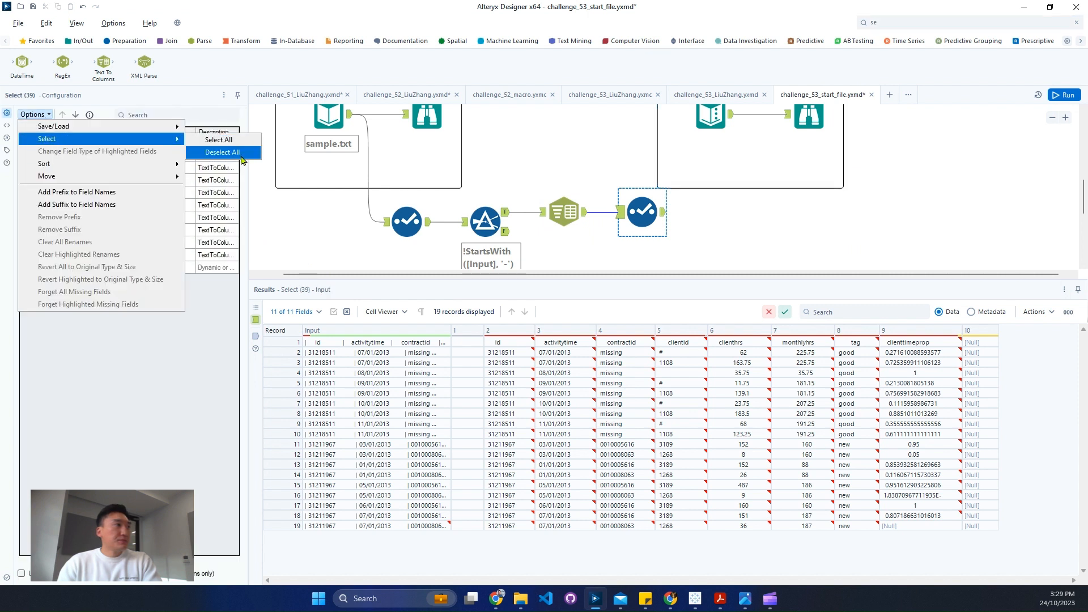
left_click(120, 251)
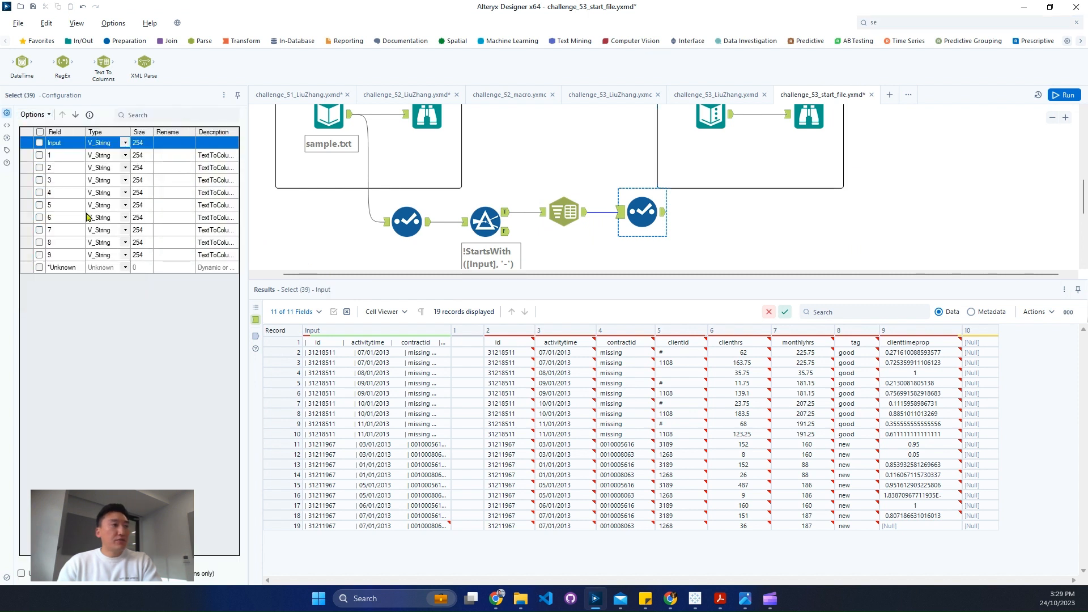
left_click(39, 168)
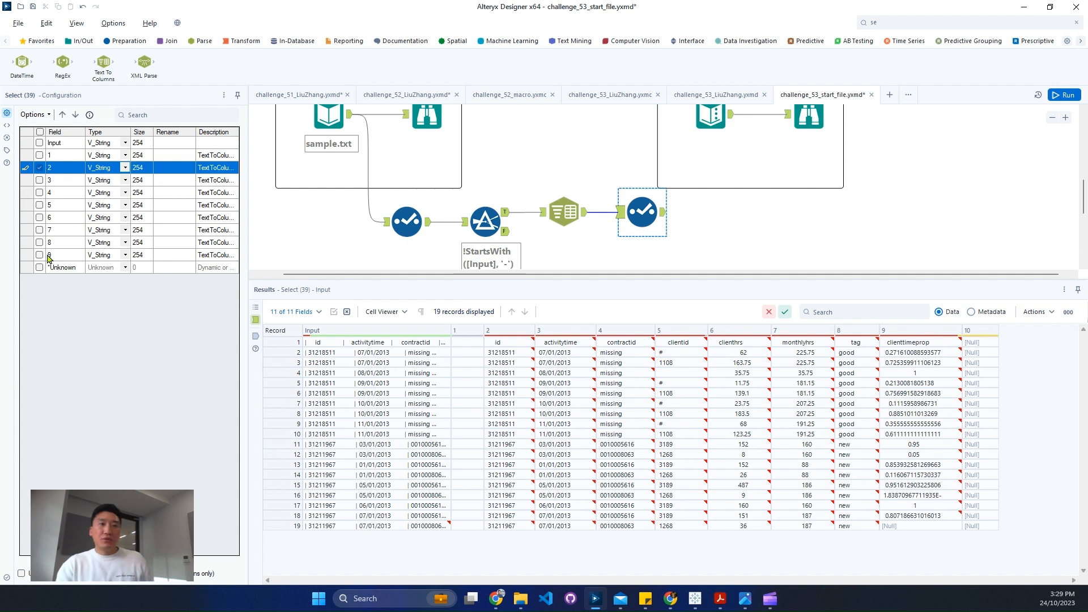
key("shift+Down")
key("shift+Down")
key("shift+Down")
key("shift+Down")
key("shift+Down")
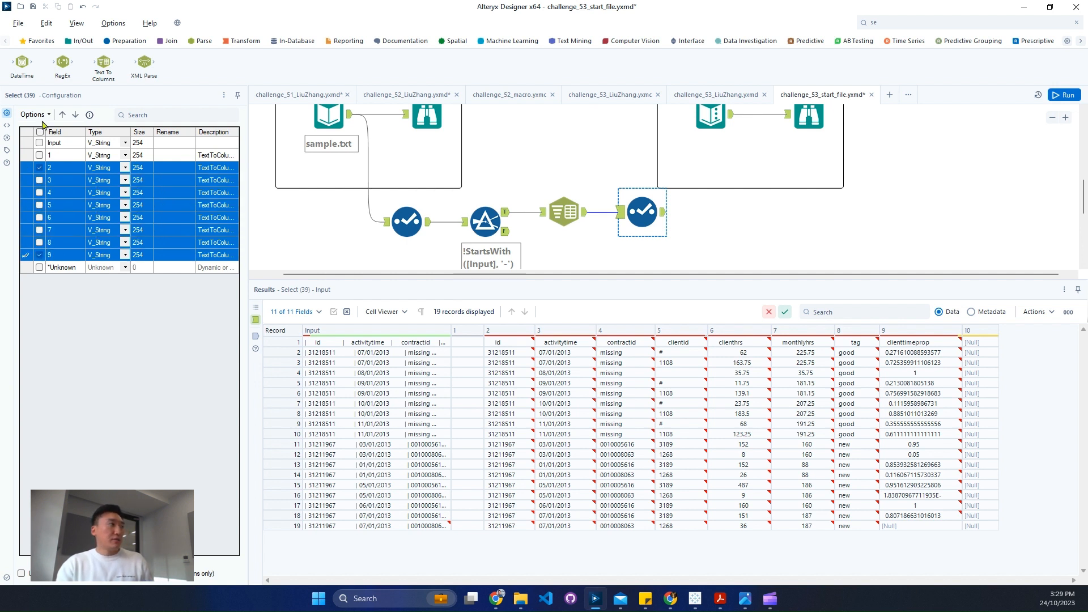
left_click(35, 114)
mouse_move(130, 142)
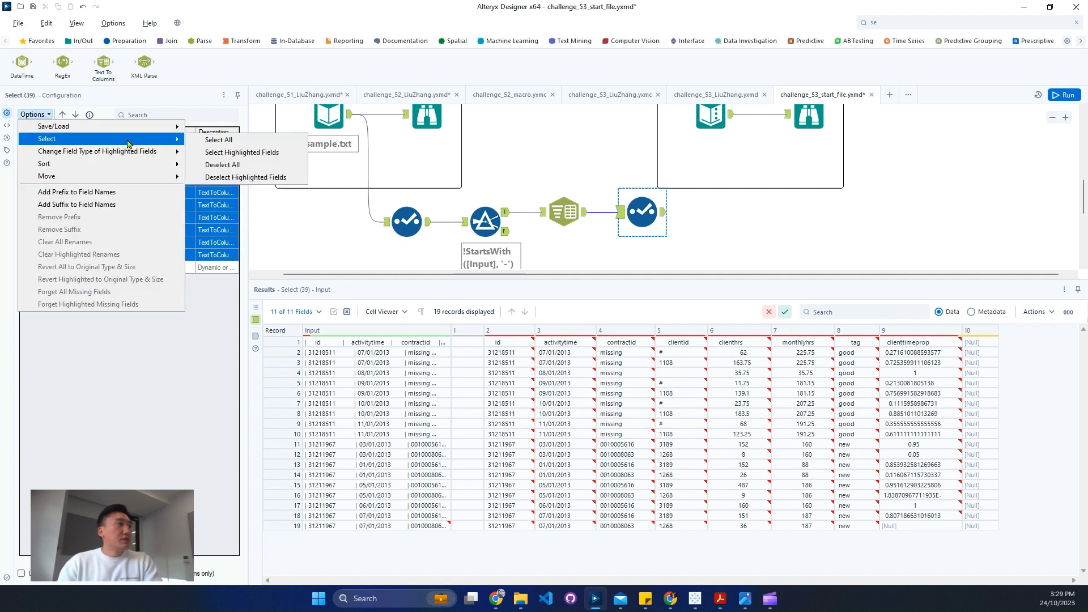
left_click(253, 153)
key("ctrl+r")
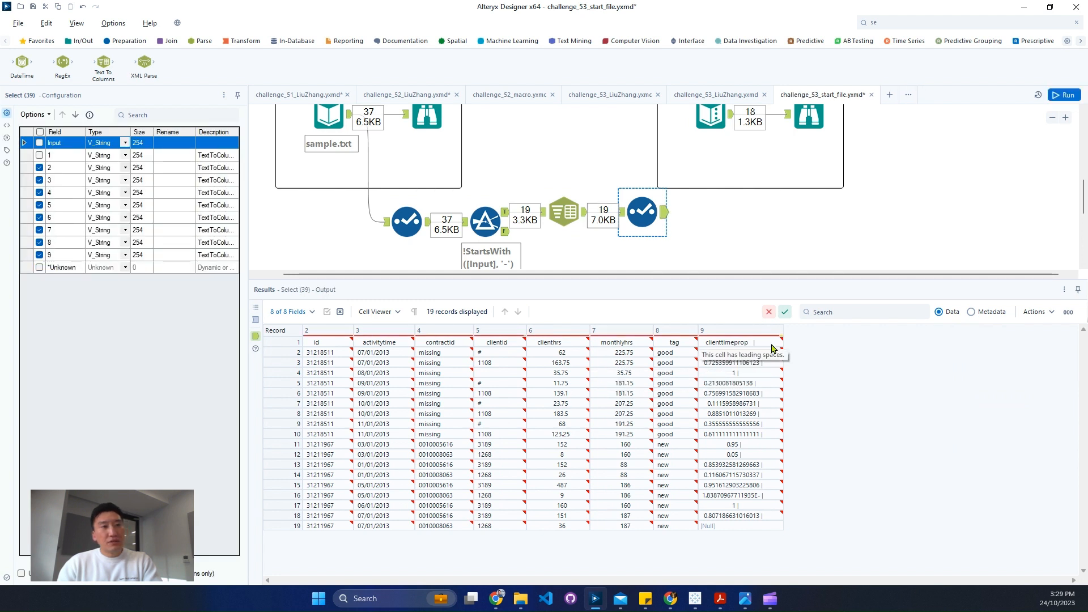
left_click(772, 345)
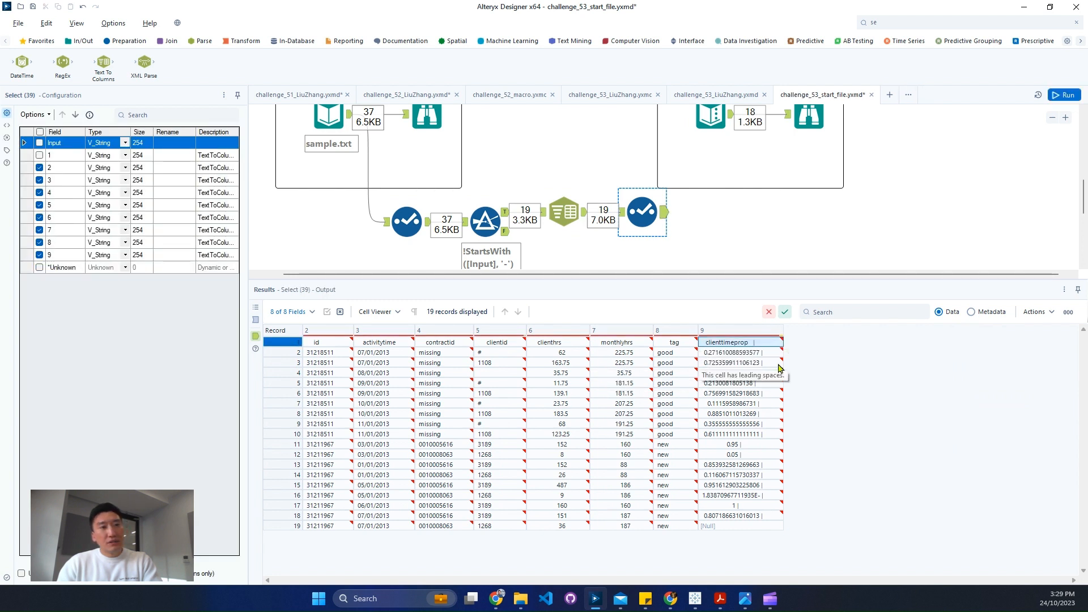
- Set the Text To Columns split to 10 columns, rerun the workflow, and view the second Select tool's output
left_click(564, 212)
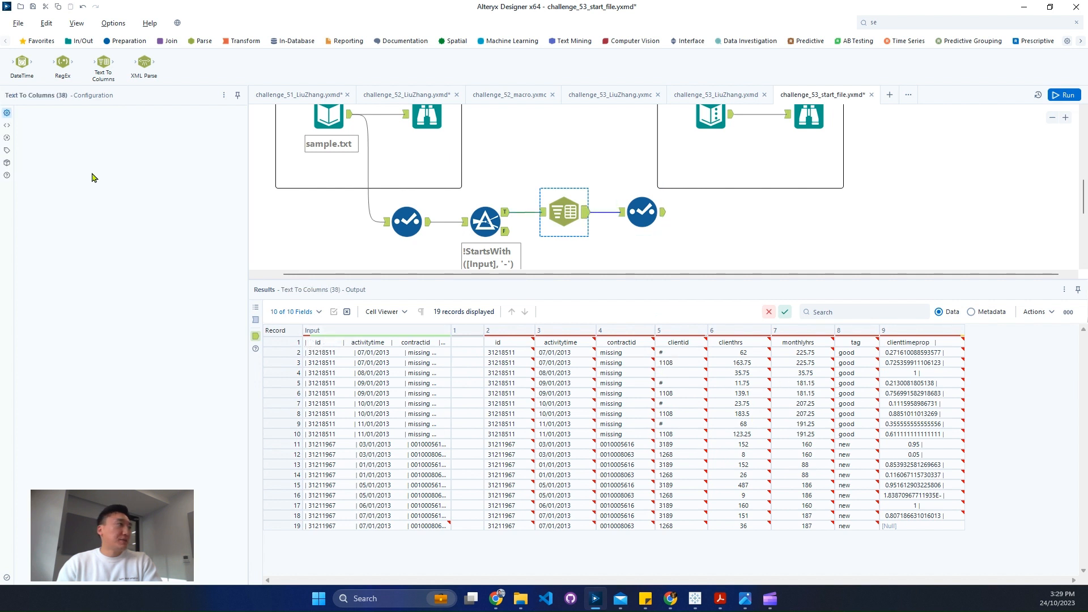
key("ctrl+r")
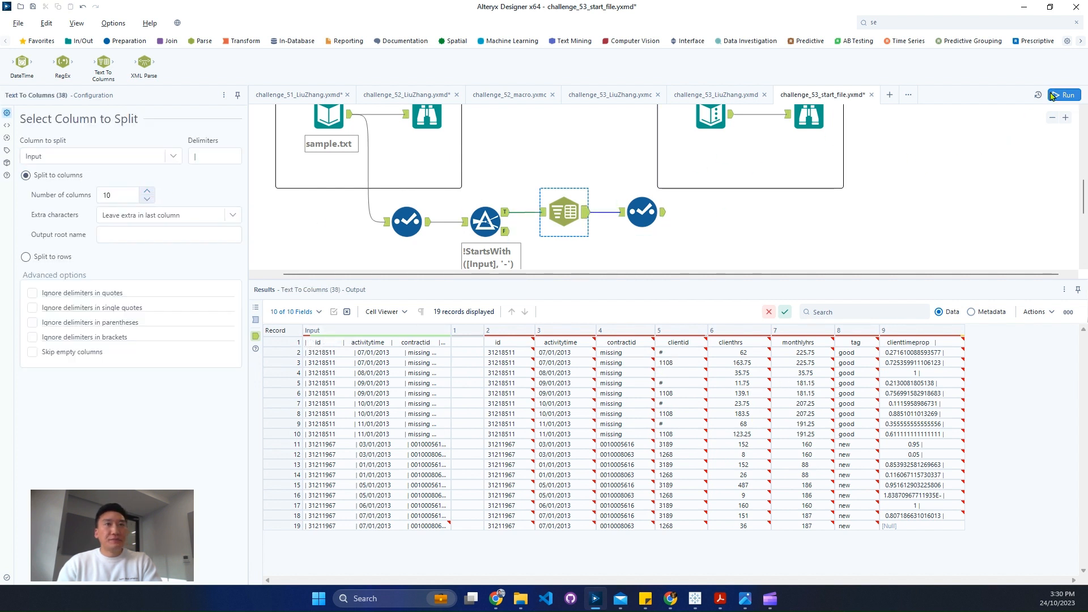
left_click(661, 224)
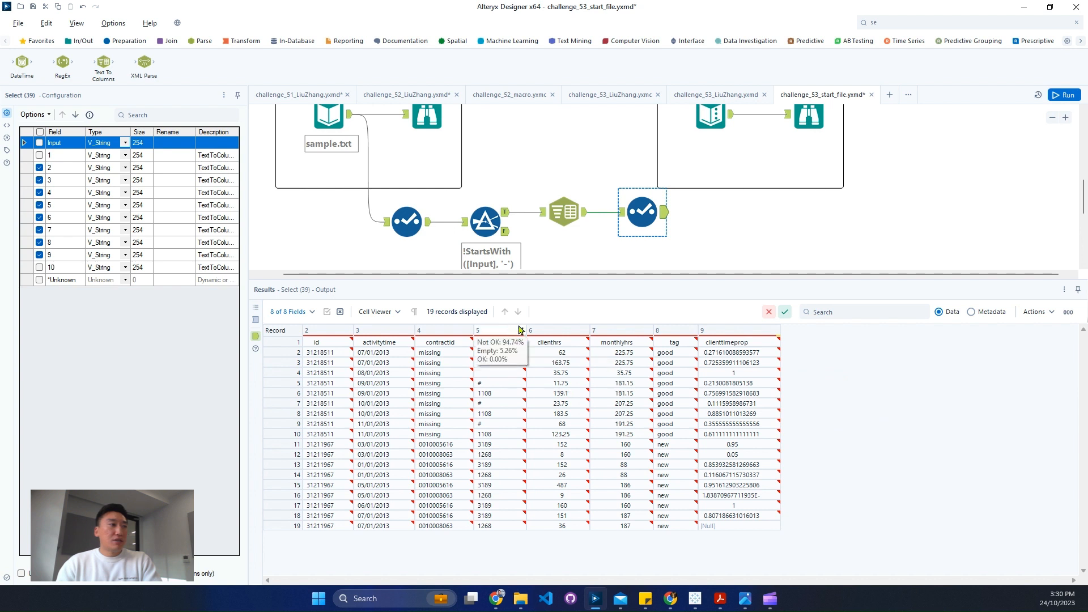
- Find the Multi-Field Formula tool and connect it after the second Select tool
left_click(943, 22)
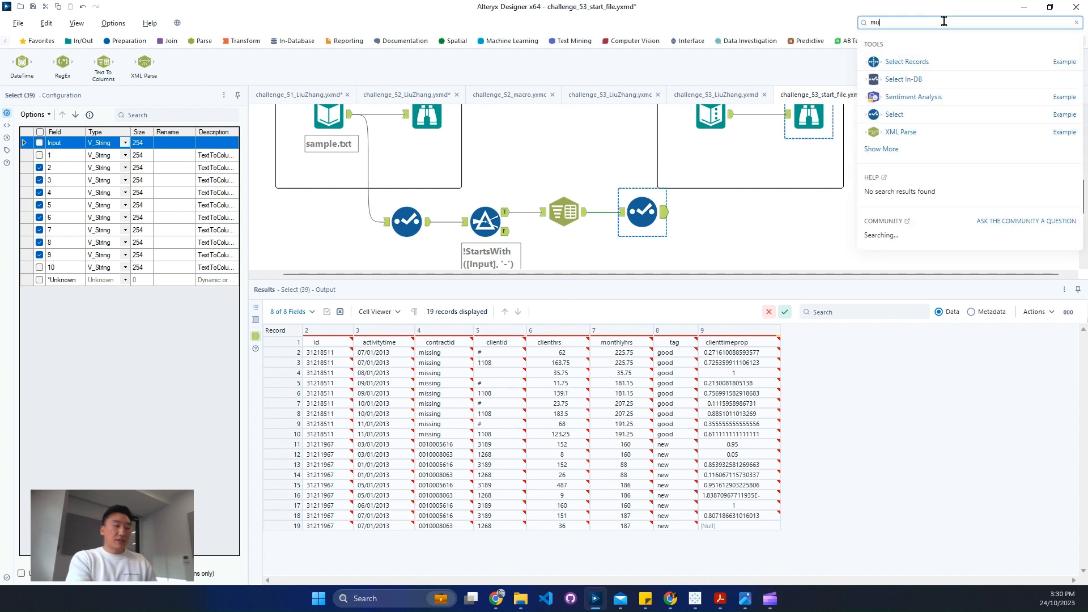
type("mu")
left_click_drag(957, 61, 720, 213)
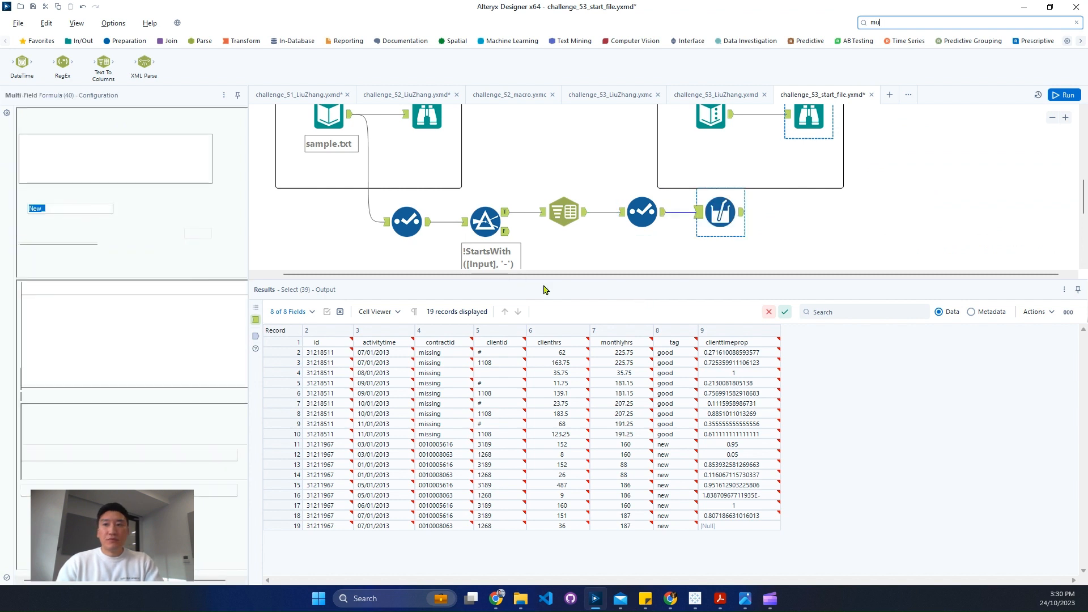
- Apply the Multi-Field Formula to all text fields and turn off copying the output fields with a prefix
left_click(82, 121)
left_click(75, 145)
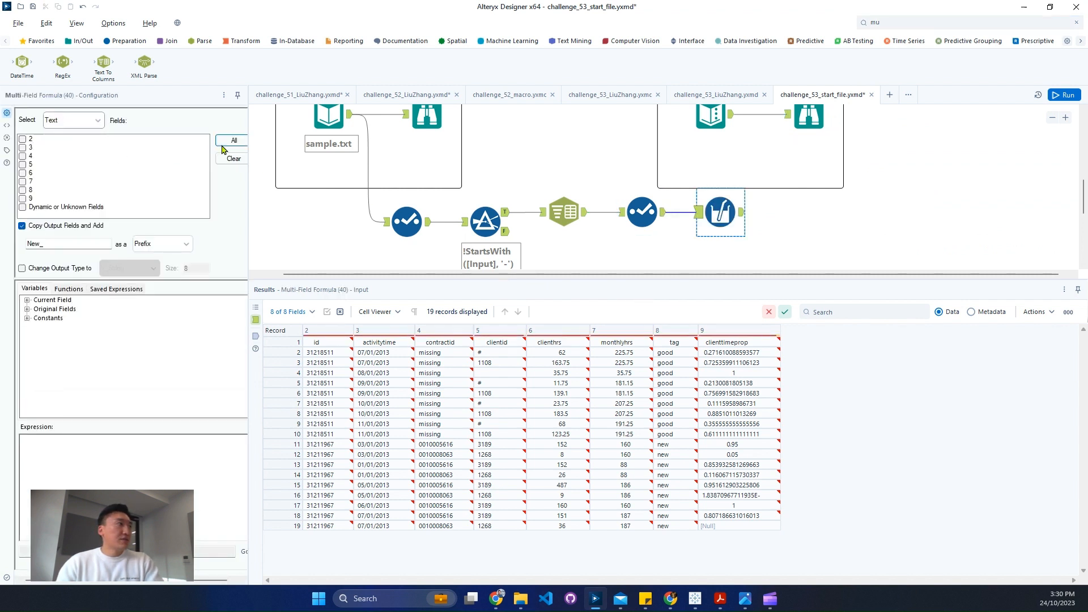
left_click(234, 140)
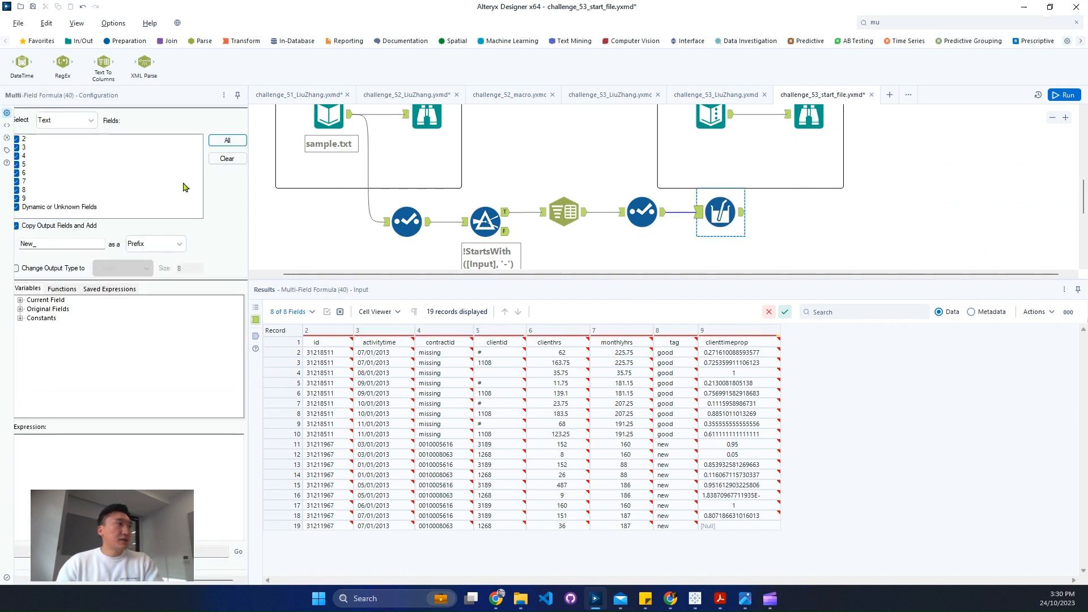
left_click(64, 227)
- Enter the Multi-Field Formula expression trim([_CurrentField_], ' ') to strip surrounding spaces from each field
type("trim")
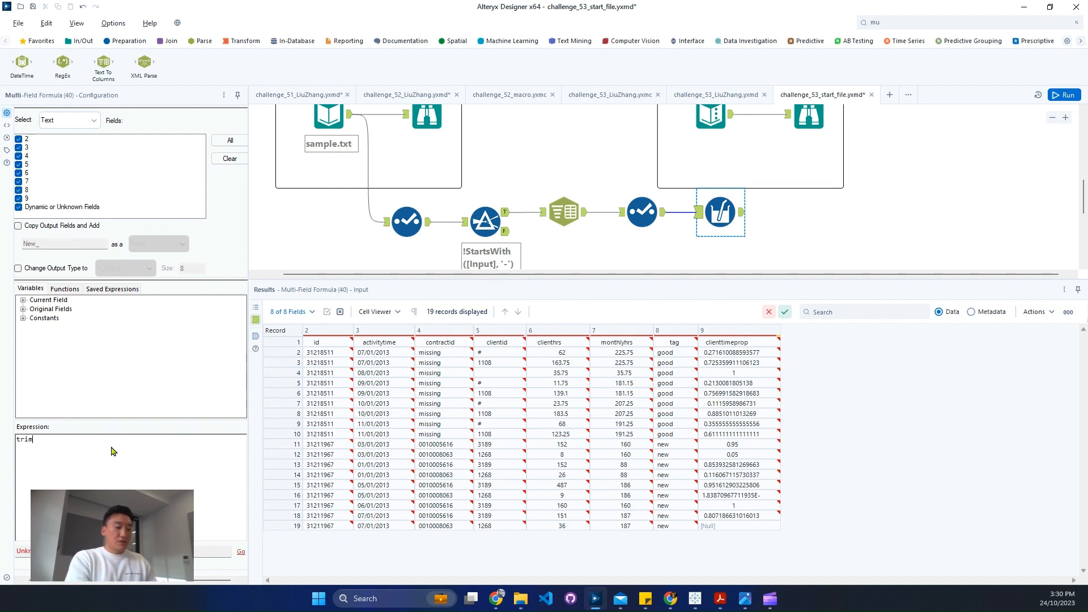
type("(")
left_click(23, 300)
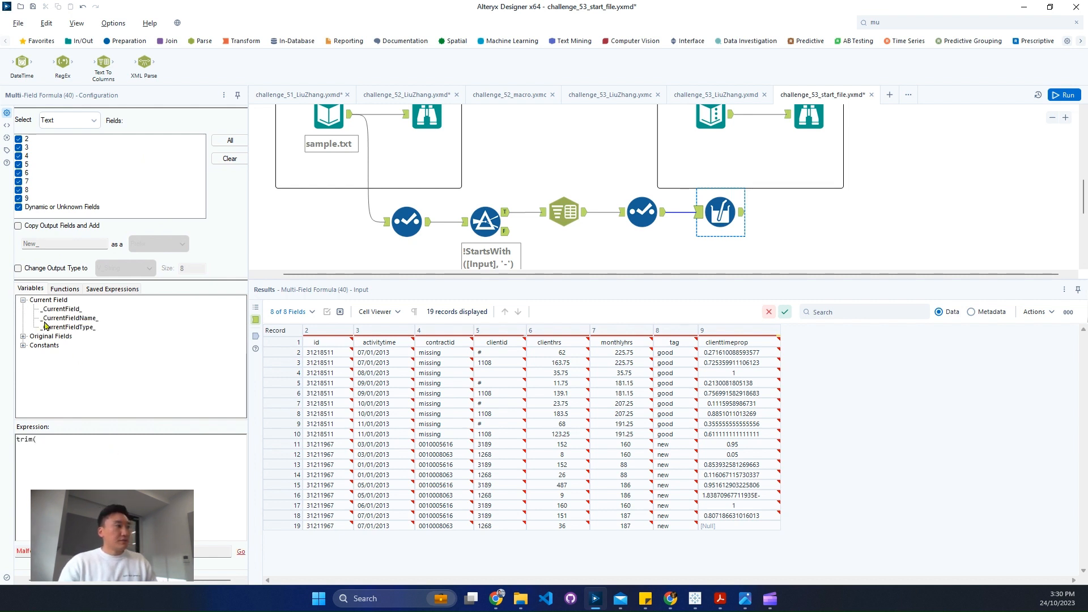
double_click(62, 309)
type(", ''")
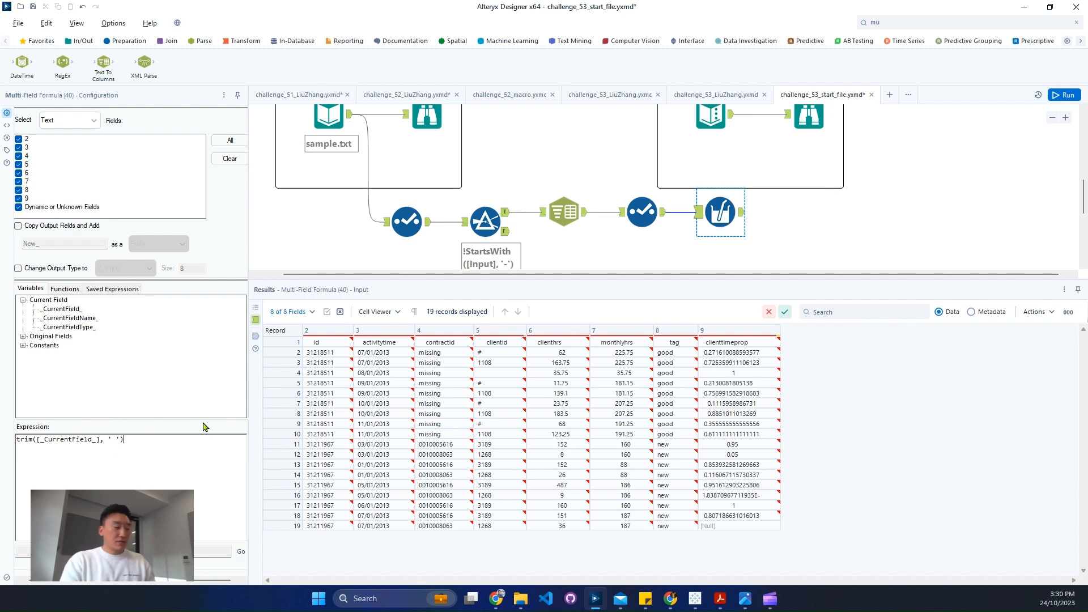
- Run the workflow and check the trimmed records in the Multi-Field Formula tool's output
key("ctrl+r")
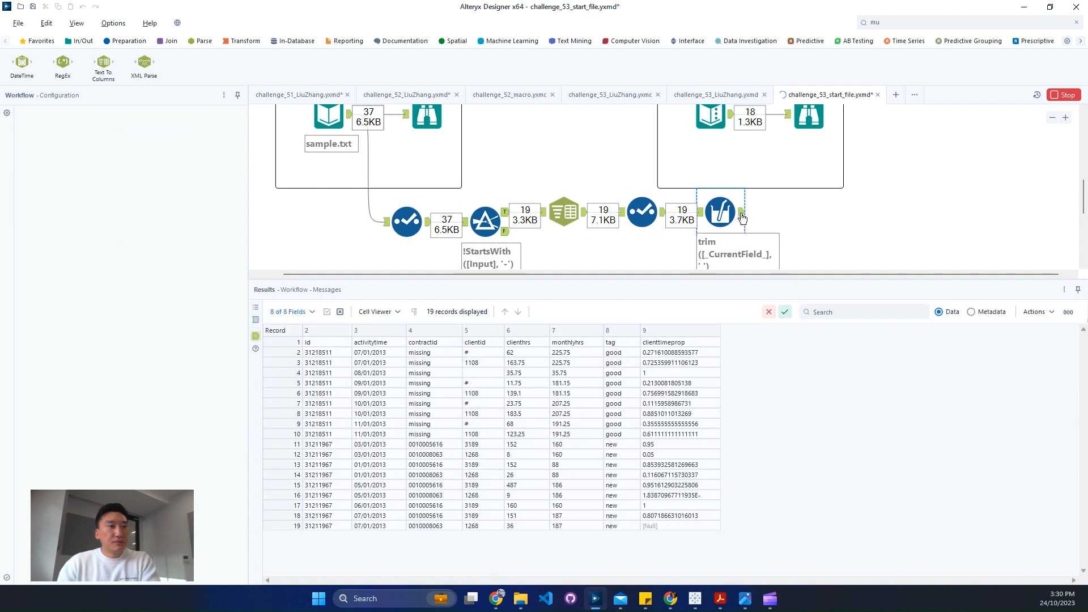
left_click(743, 218)
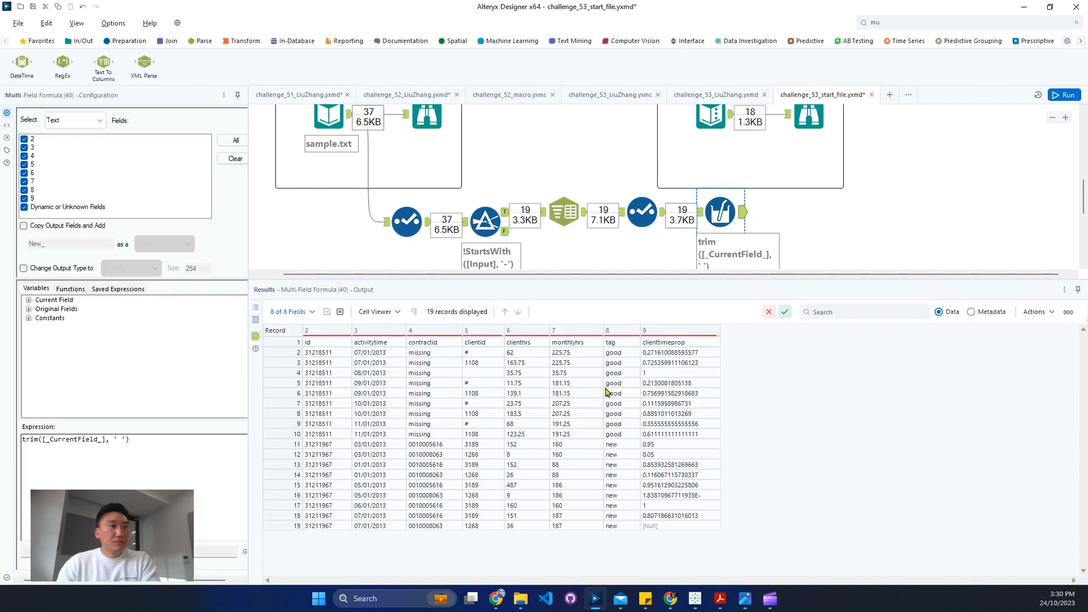
left_click_drag(560, 385, 621, 454)
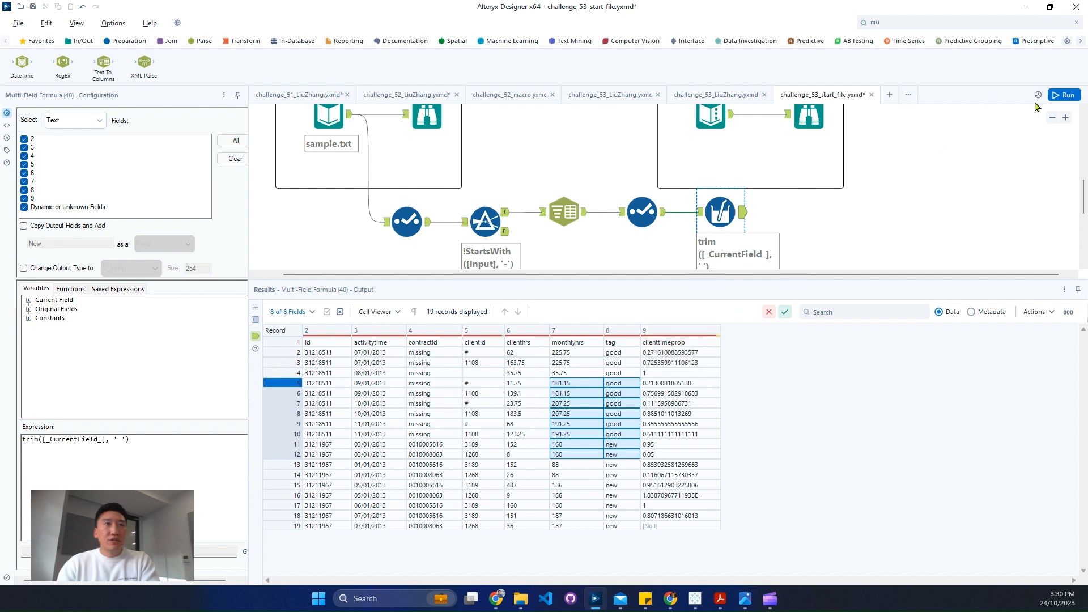
left_click(1065, 94)
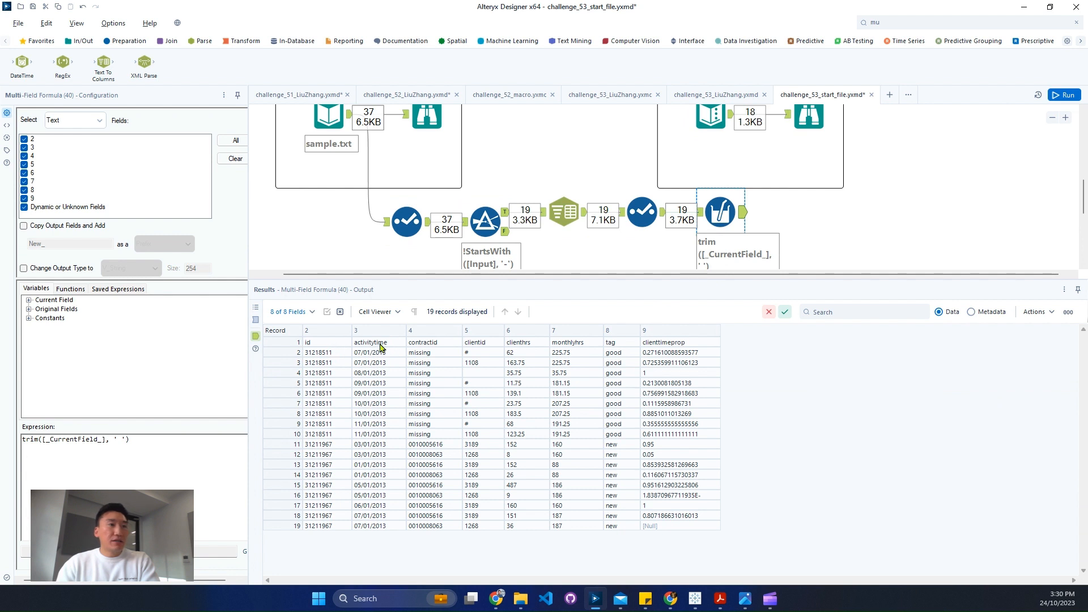
- Find the Dynamic Rename tool and connect it after the Multi-Field Formula tool
left_click(882, 22)
key("BackSpace")
key("BackSpace")
type("dyn")
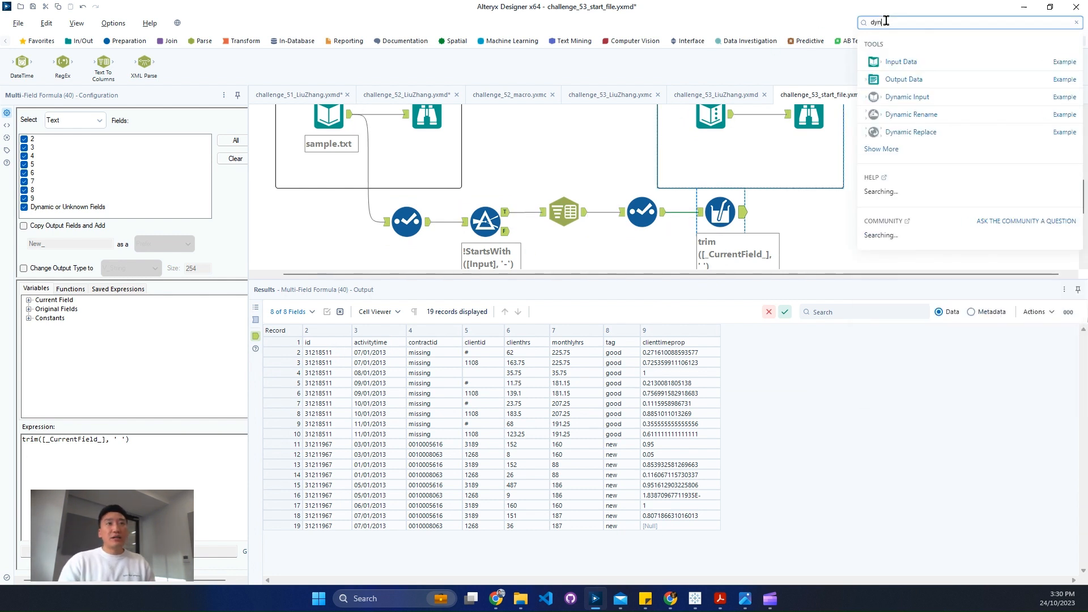
left_click_drag(935, 112, 800, 218)
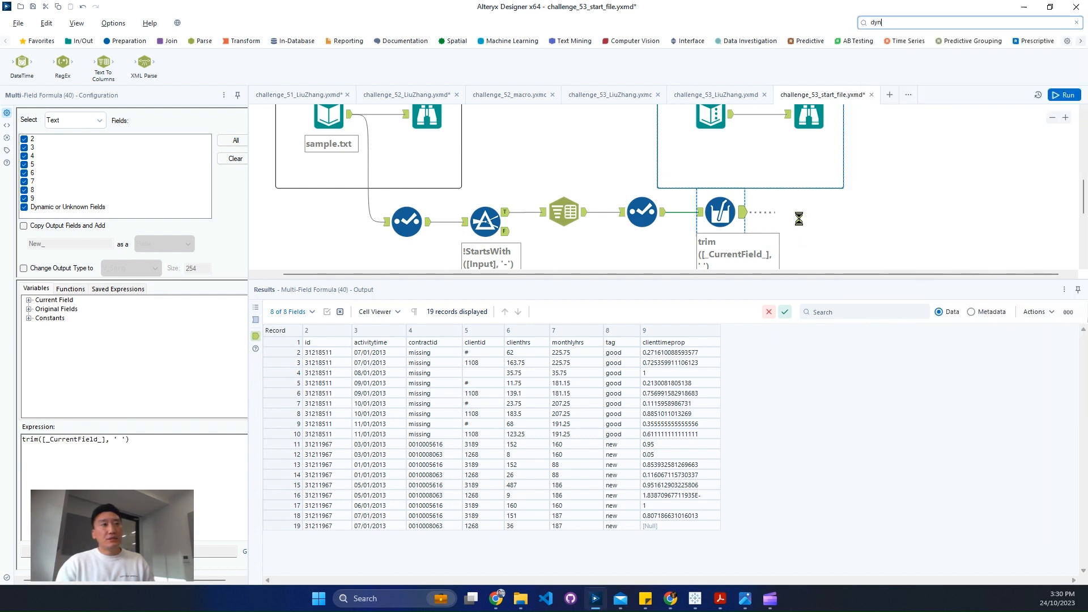
- Set the Dynamic Rename mode to Take Field Names from First Row of Data and rerun the workflow
left_click(139, 119)
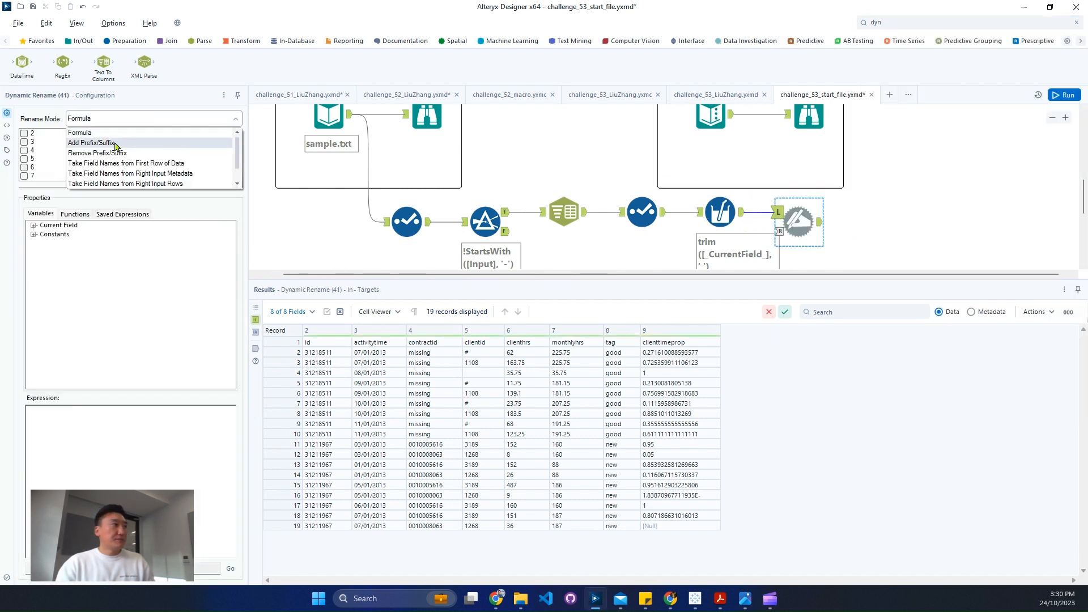
left_click(147, 164)
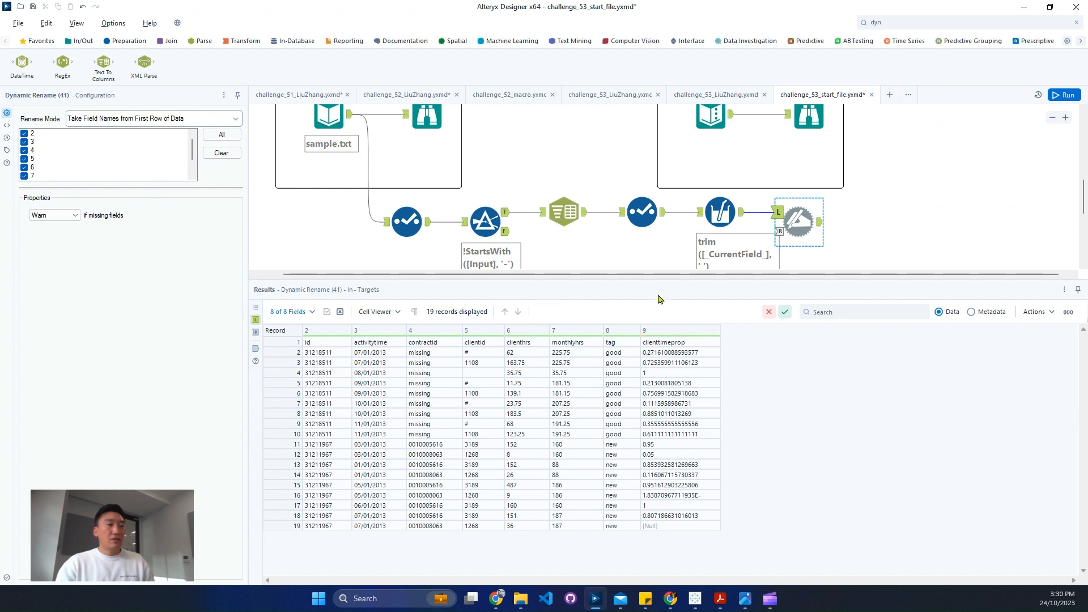
left_click(1065, 95)
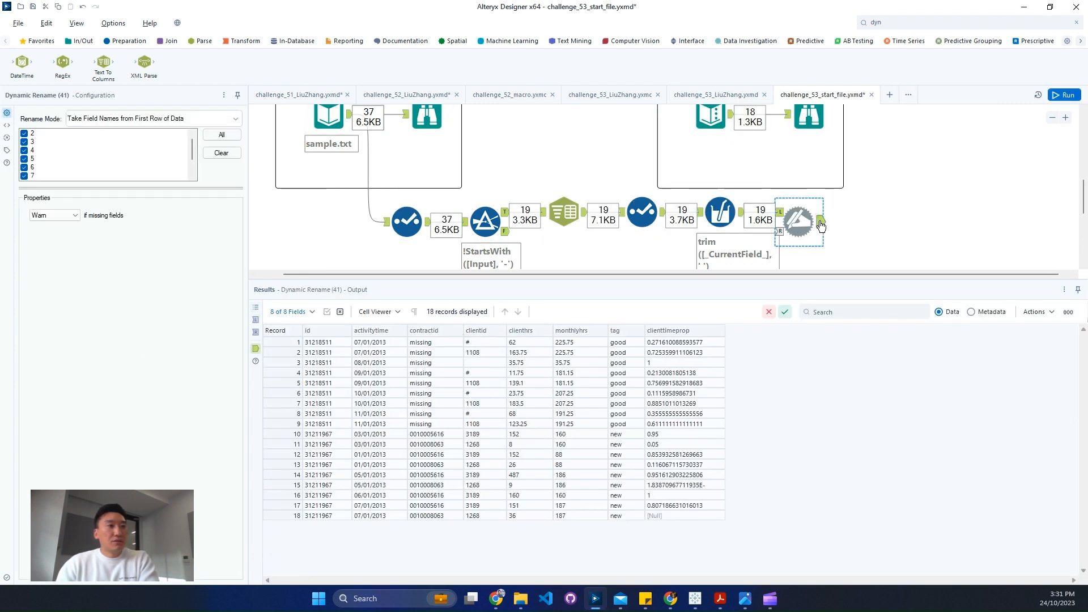
- Examine the expected output's field types in its metadata, then its data records, especially the activitytime values
scroll(879, 240, "up", 2)
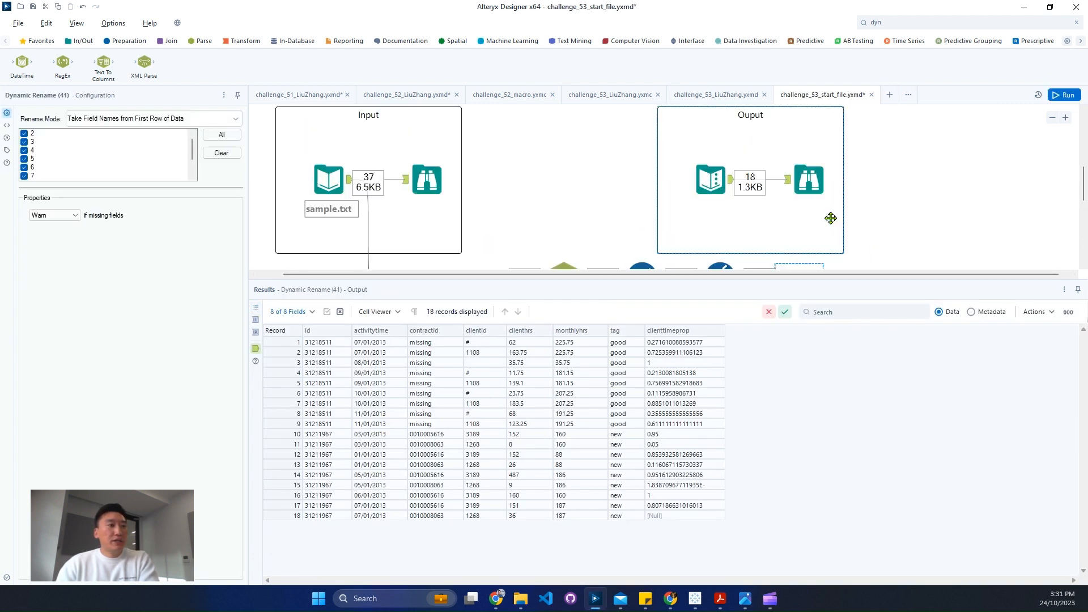
left_click(816, 190)
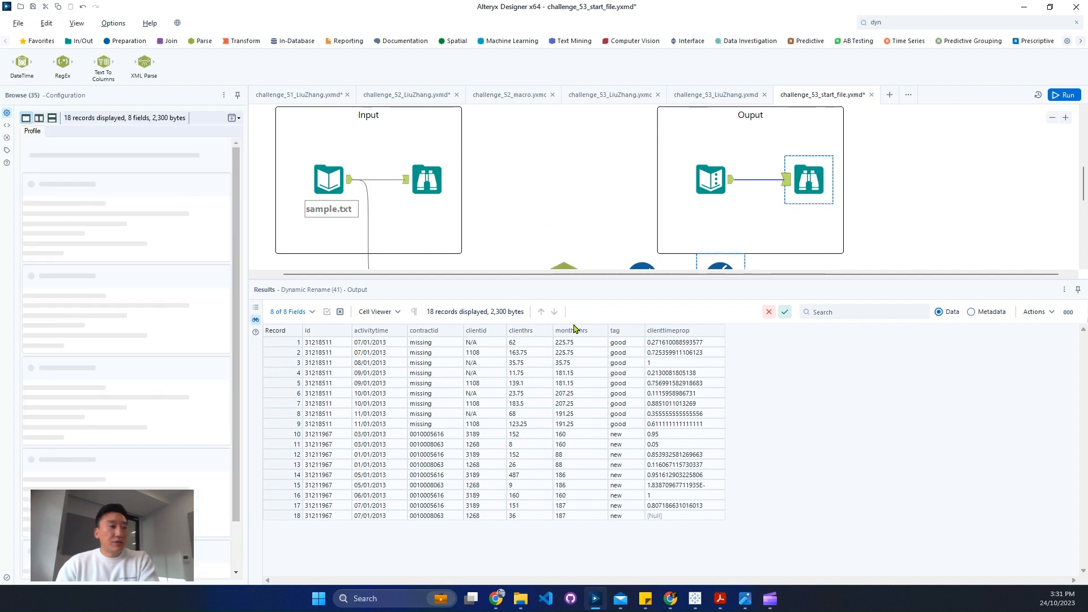
left_click(980, 313)
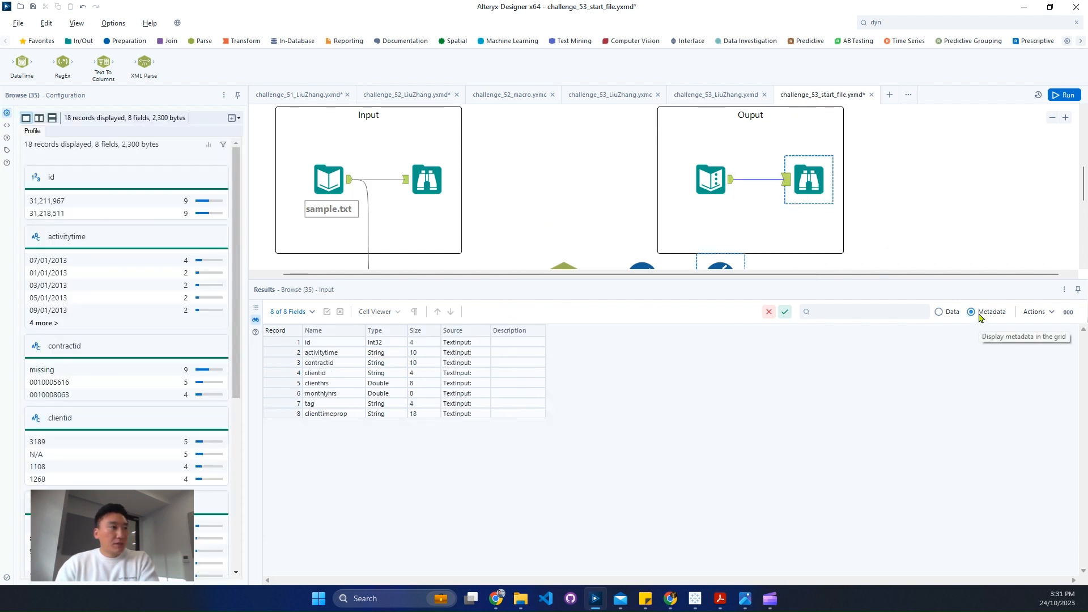
left_click_drag(378, 384, 387, 391)
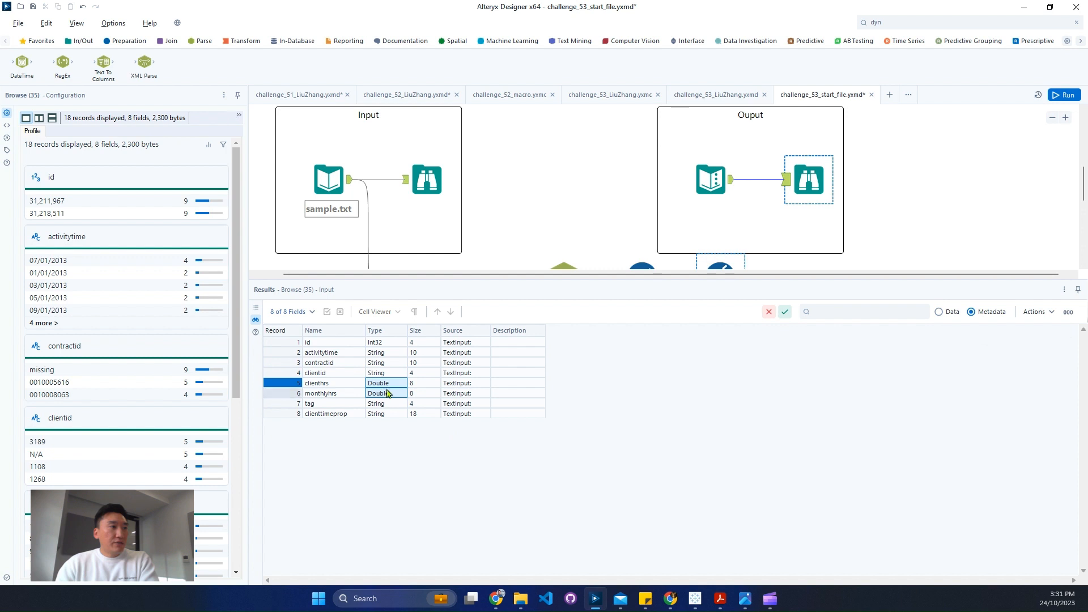
left_click(397, 342)
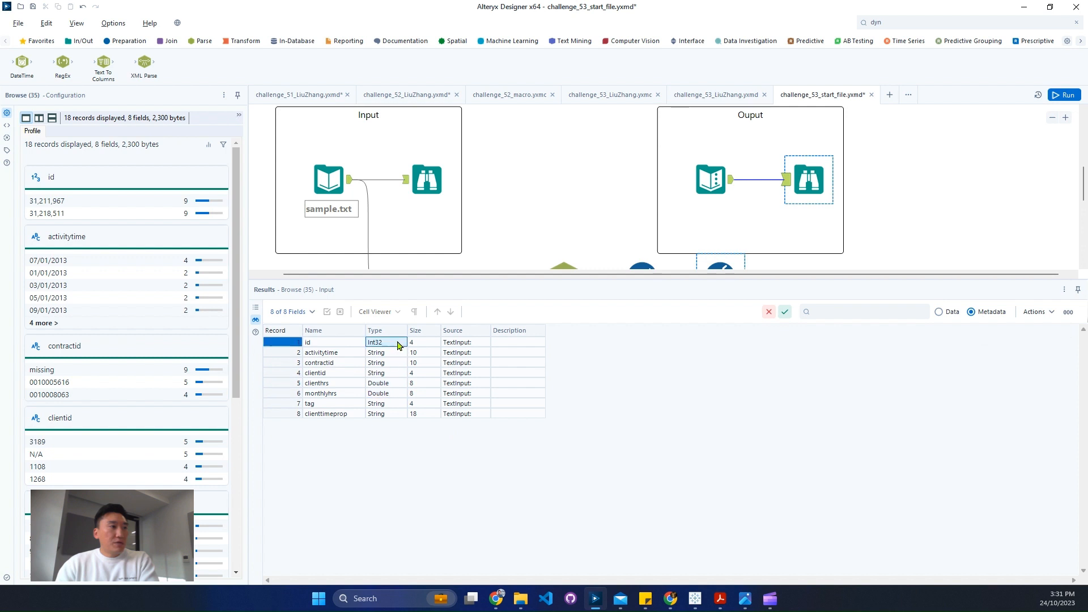
left_click(949, 312)
left_click_drag(391, 363, 407, 417)
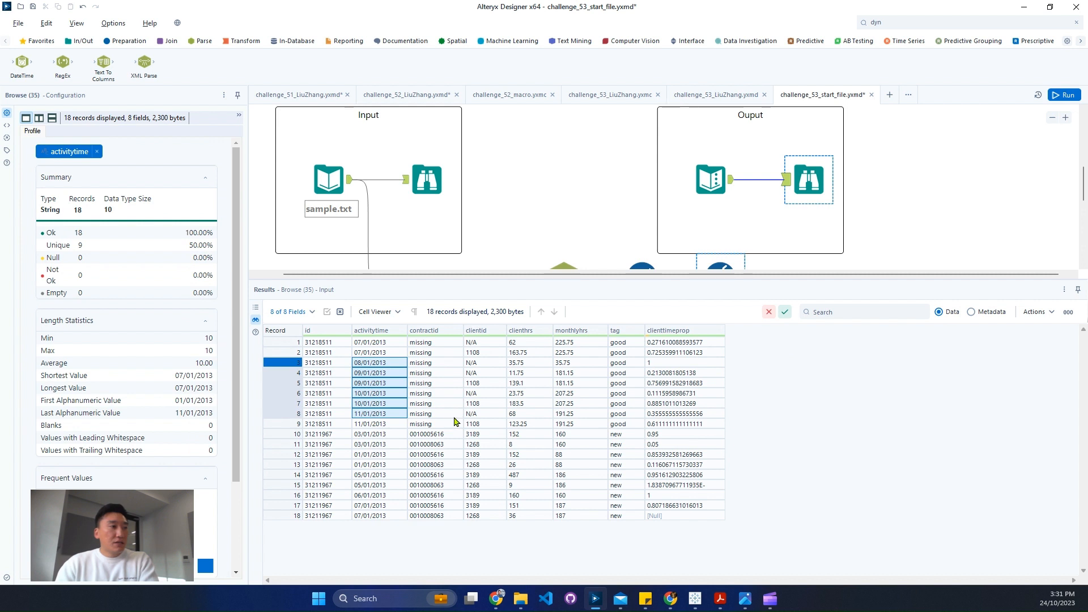
- Compare the Dynamic Rename output with the expected output, checking the clientid, clienthrs and monthlyhrs values
scroll(782, 209, "down", 2)
left_click(807, 190)
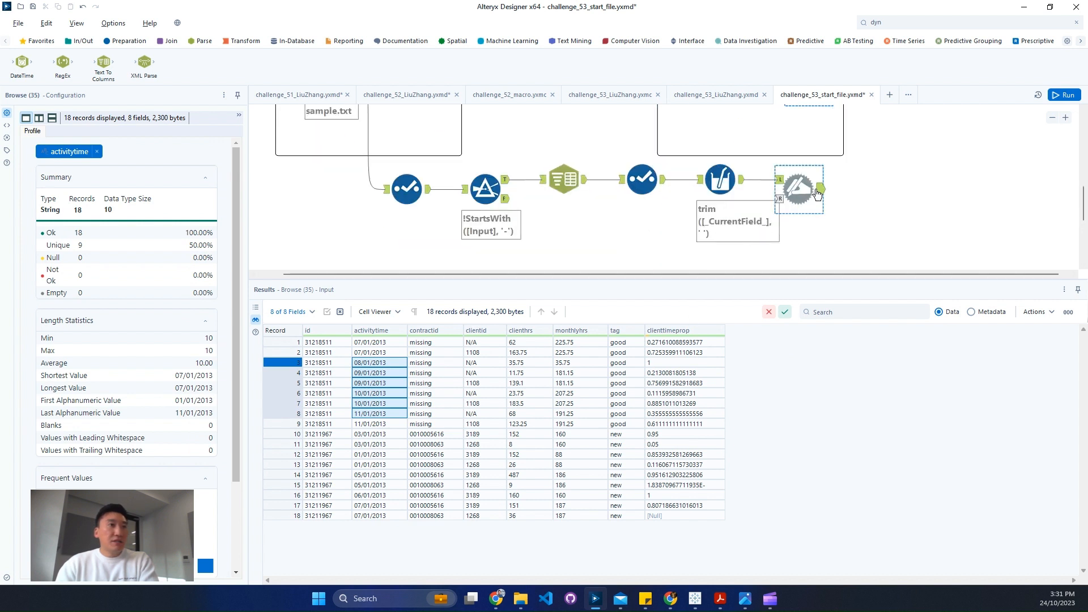
left_click(492, 343)
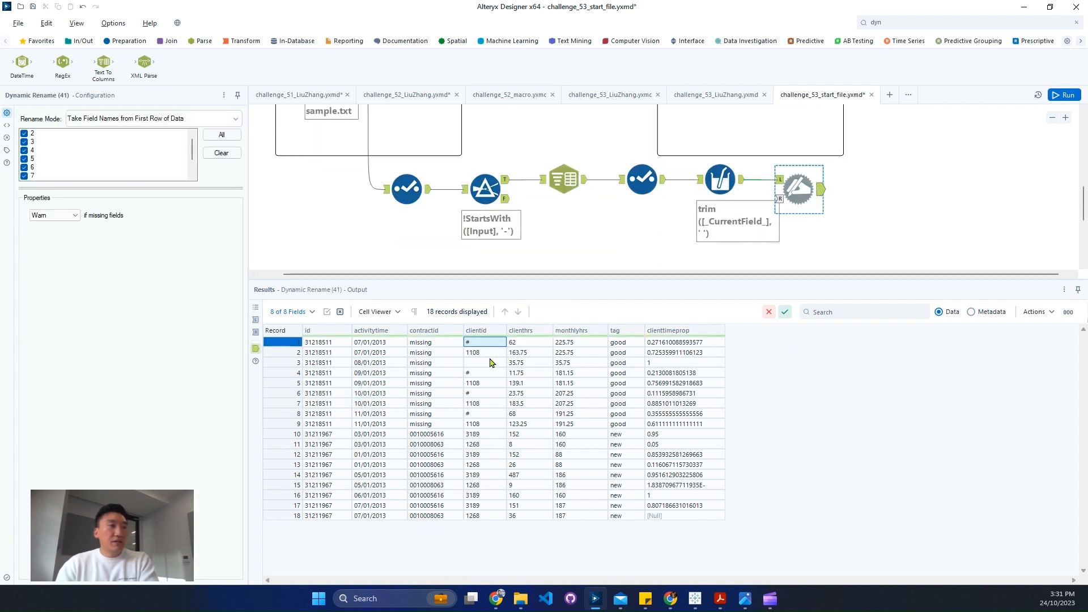
scroll(840, 204, "up", 1)
left_click(819, 117)
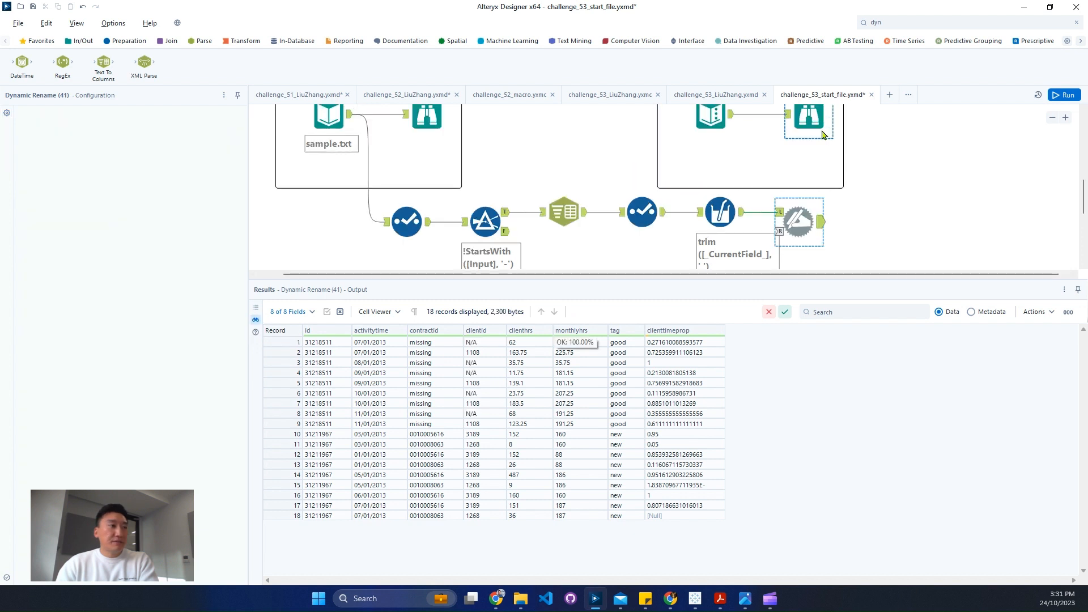
left_click(812, 231)
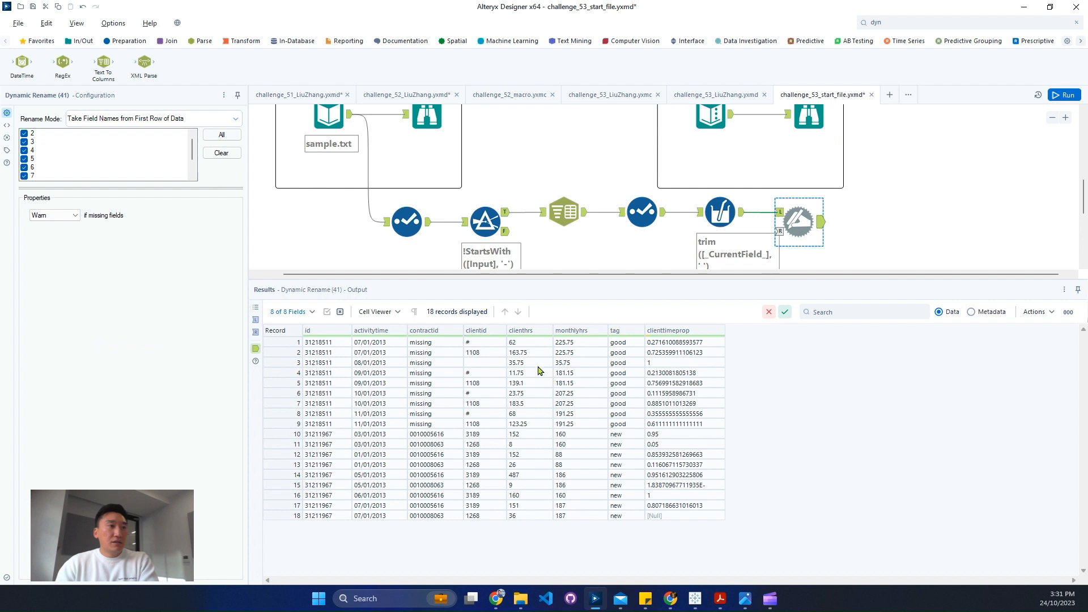
left_click_drag(537, 363, 571, 429)
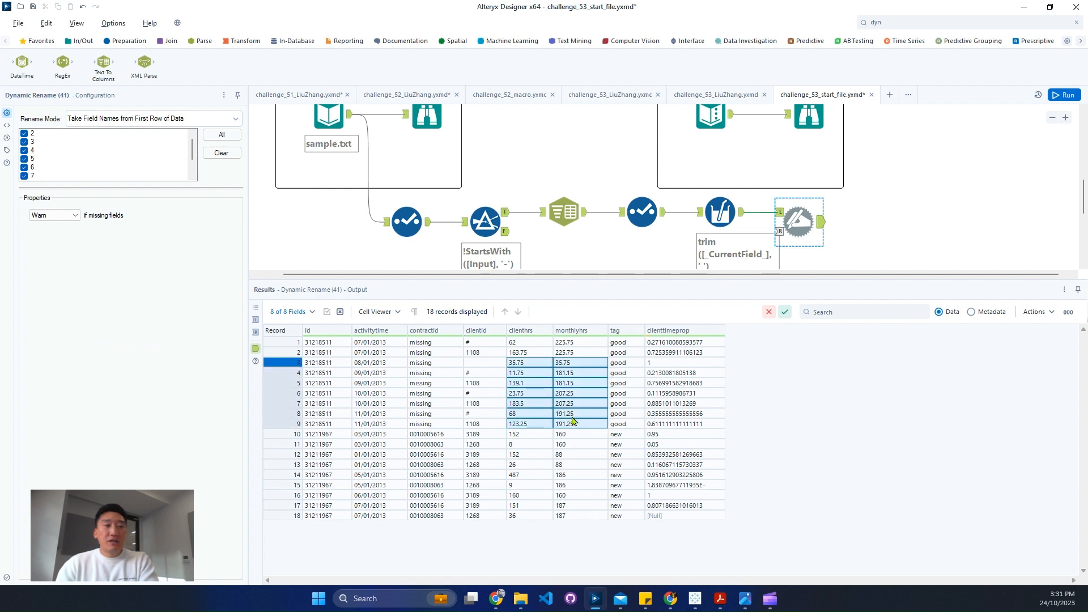
- Connect a Formula tool after the Dynamic Rename tool and choose clientid as its output column
left_click(957, 26)
type("fo")
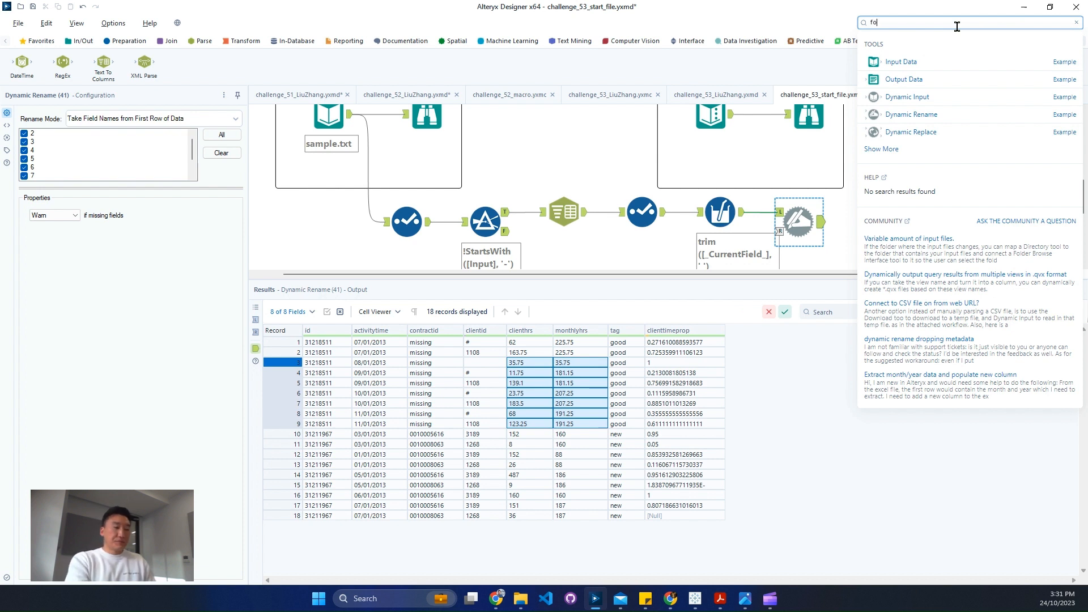
type("r")
left_click_drag(907, 129, 878, 222)
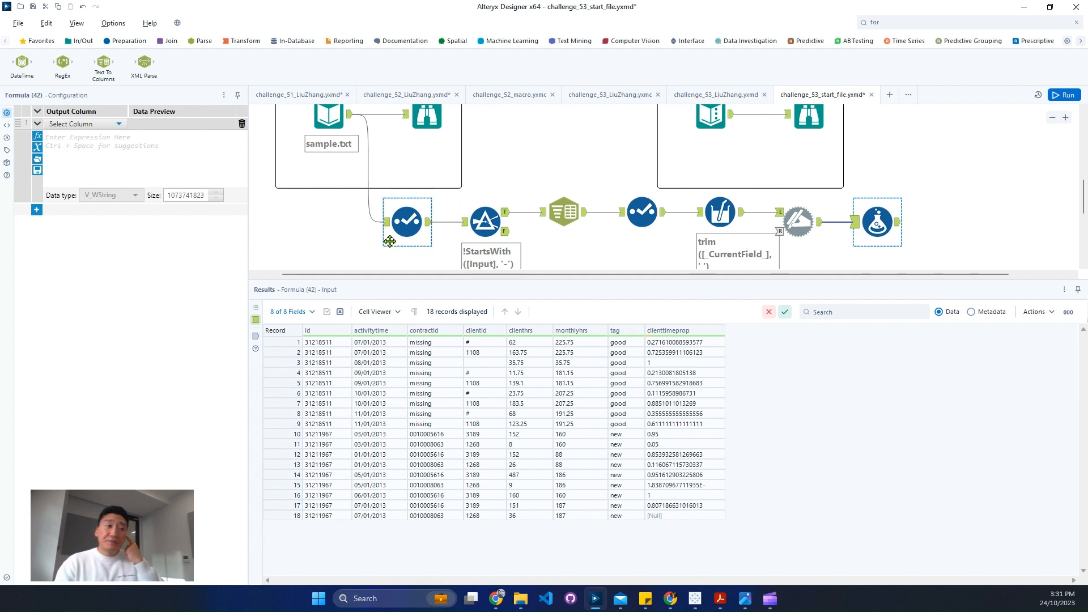
left_click(90, 124)
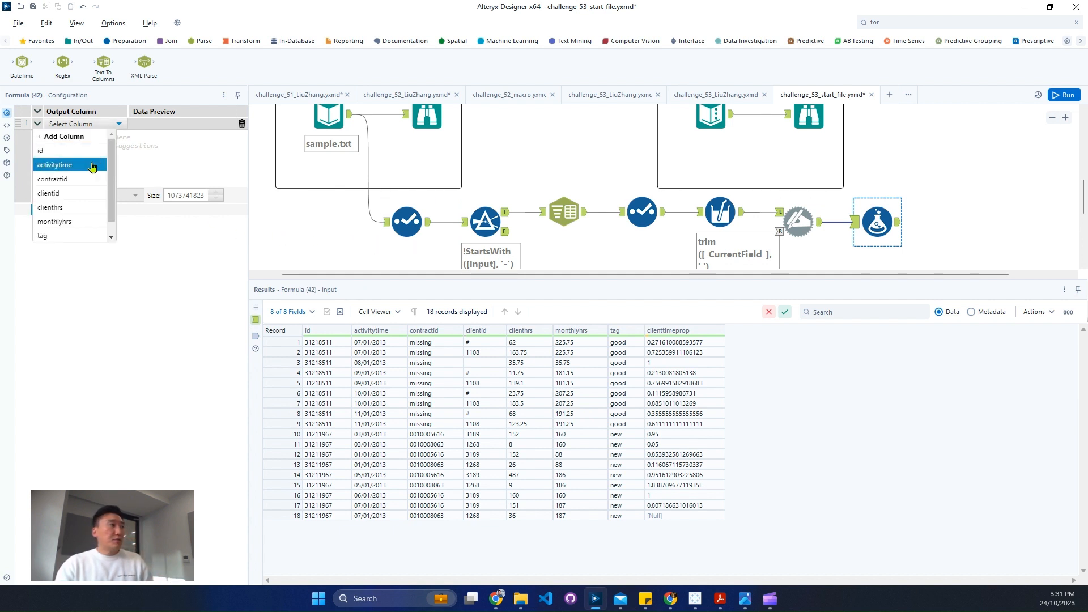
left_click(85, 193)
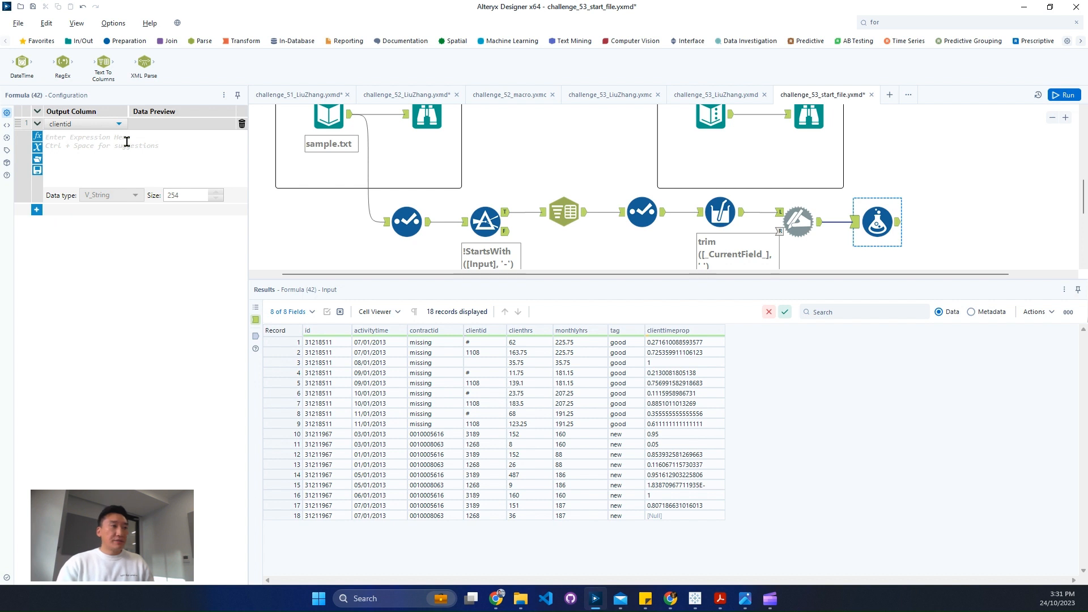
type("re")
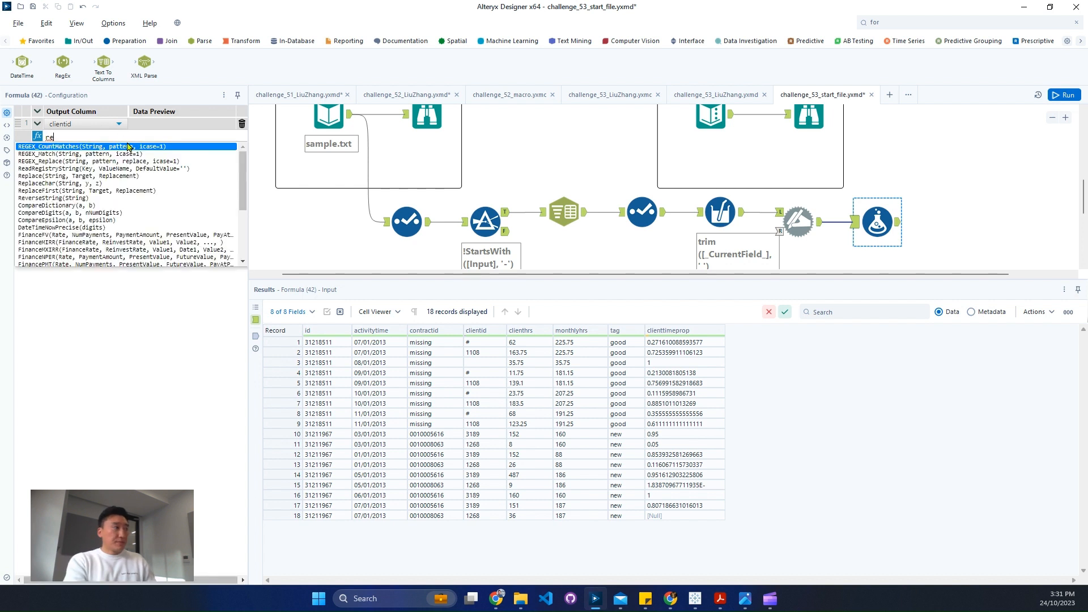
type("plac")
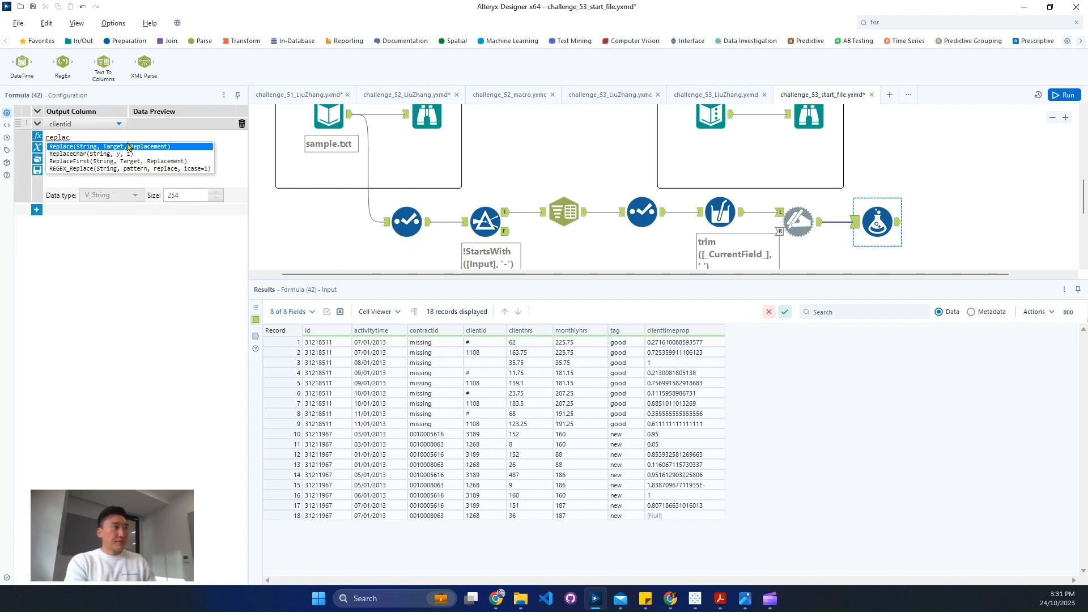
left_click(127, 142)
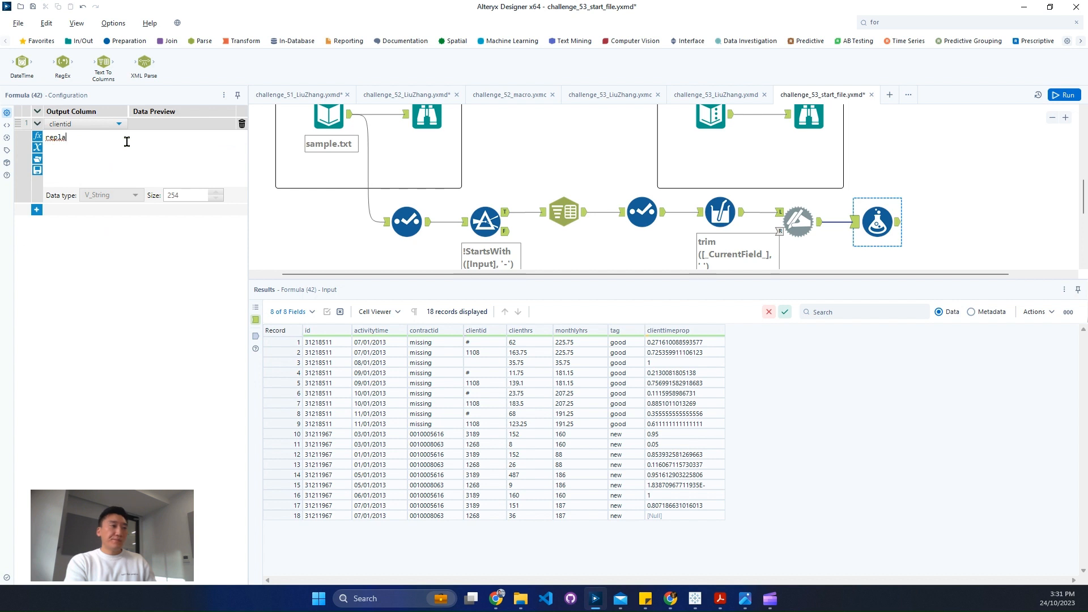
key("BackSpace")
key("BackSpace")
key("BackSpace")
key("BackSpace")
key("BackSpace")
- Start the clientid formula as an IIF whose condition is [clientid]='#' or IsEmpty([clientid])
type("ii")
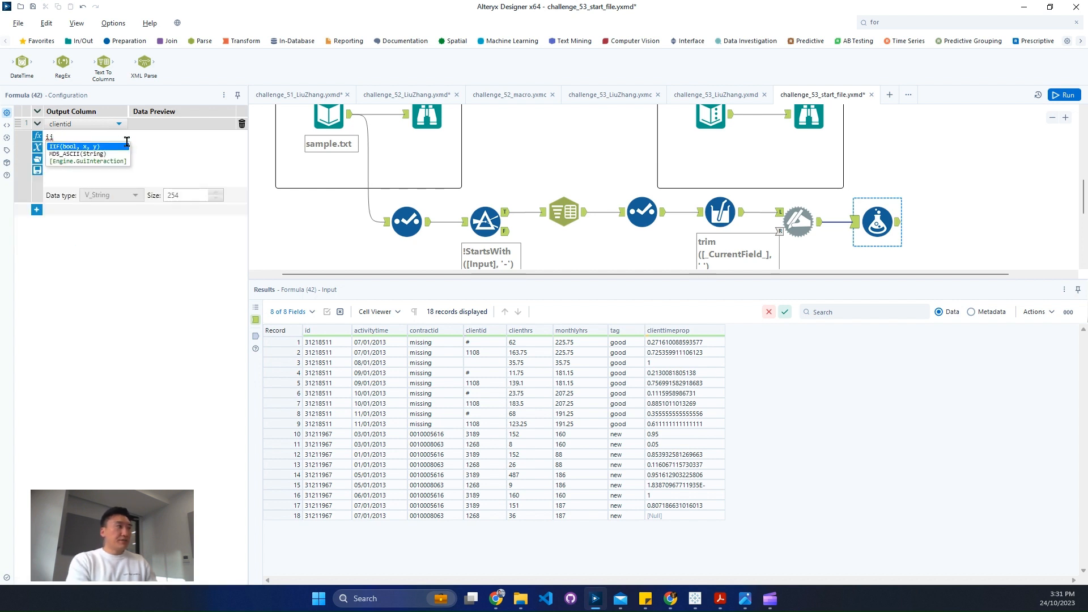
key("Return")
type("[c")
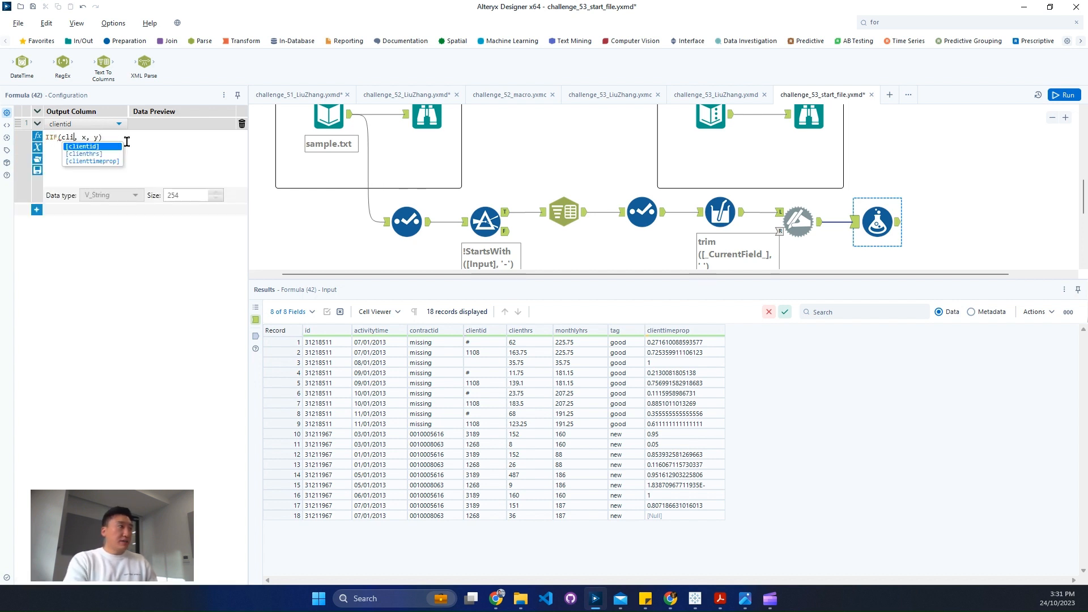
key("Return")
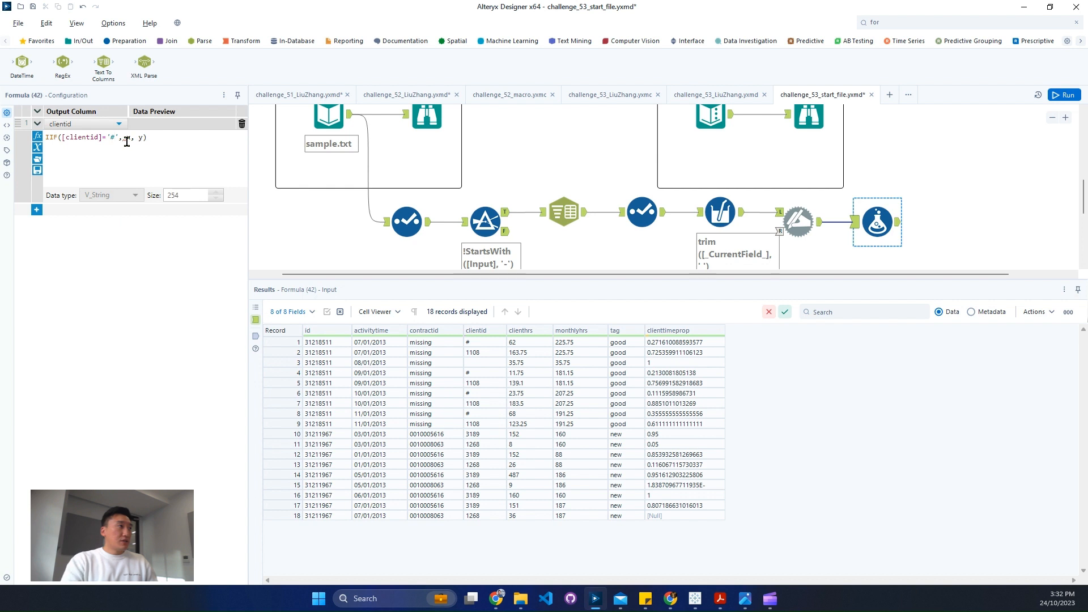
type("='#' o")
type("r isn")
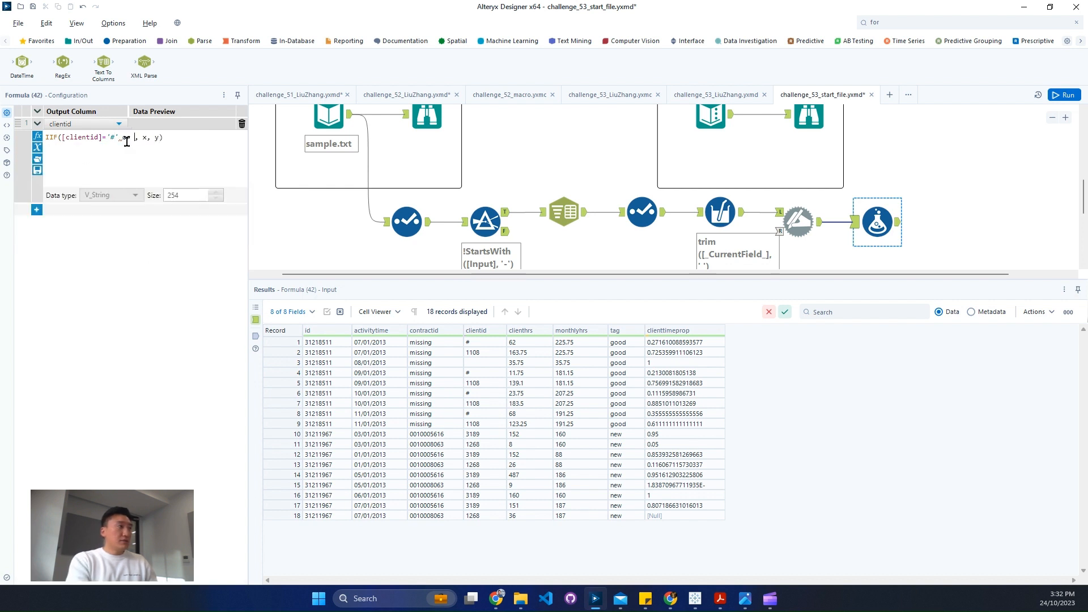
key("Return")
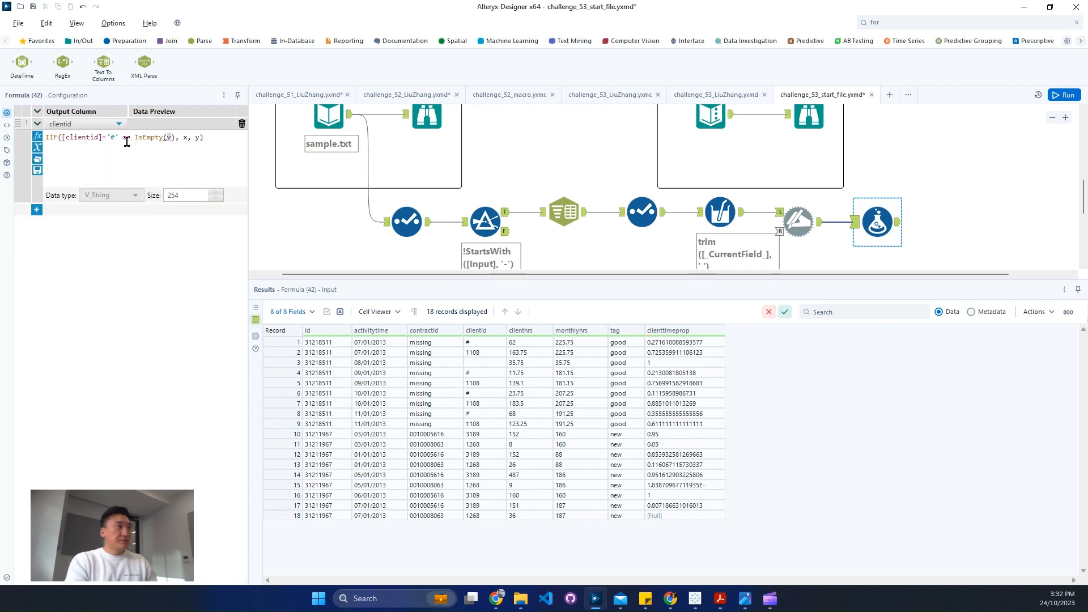
type("cli")
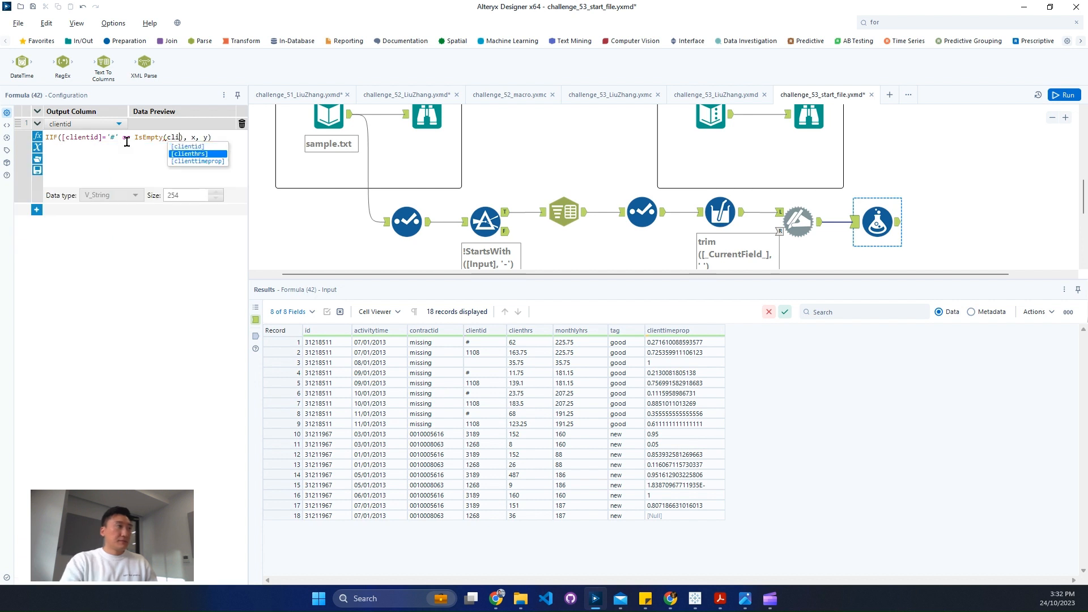
key("Return")
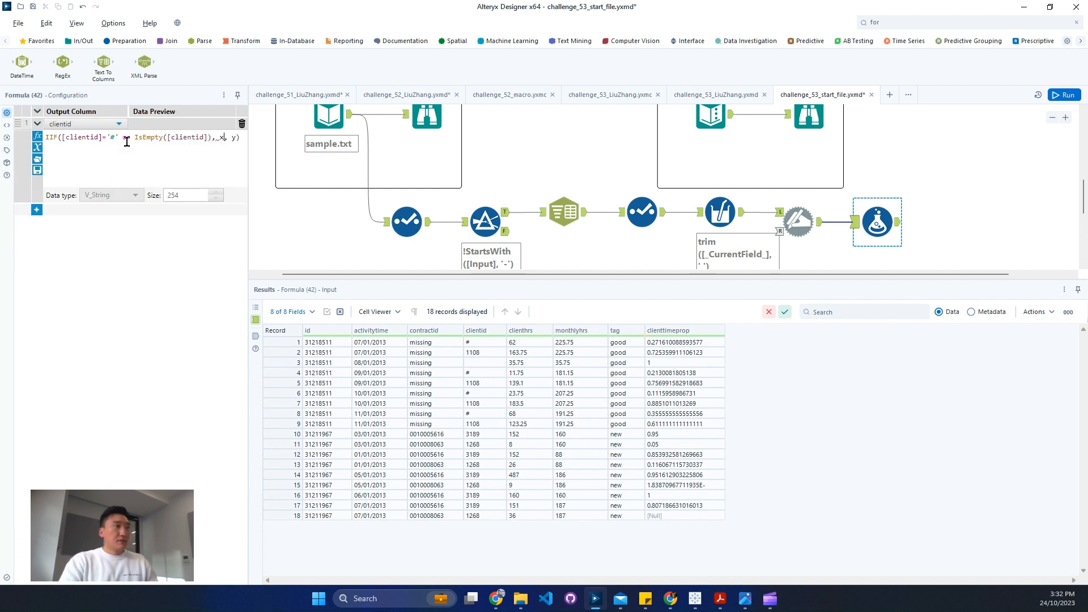
- Complete the IIF formula to return 'N/A' when true and [clientid] otherwise, and run the workflow
type("NA")
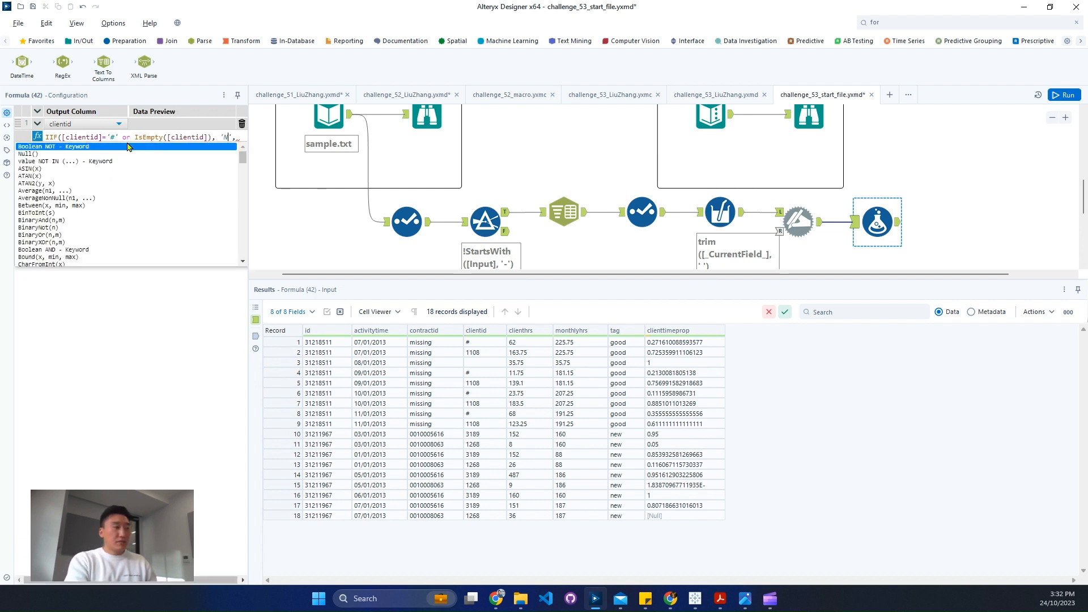
left_click(802, 119)
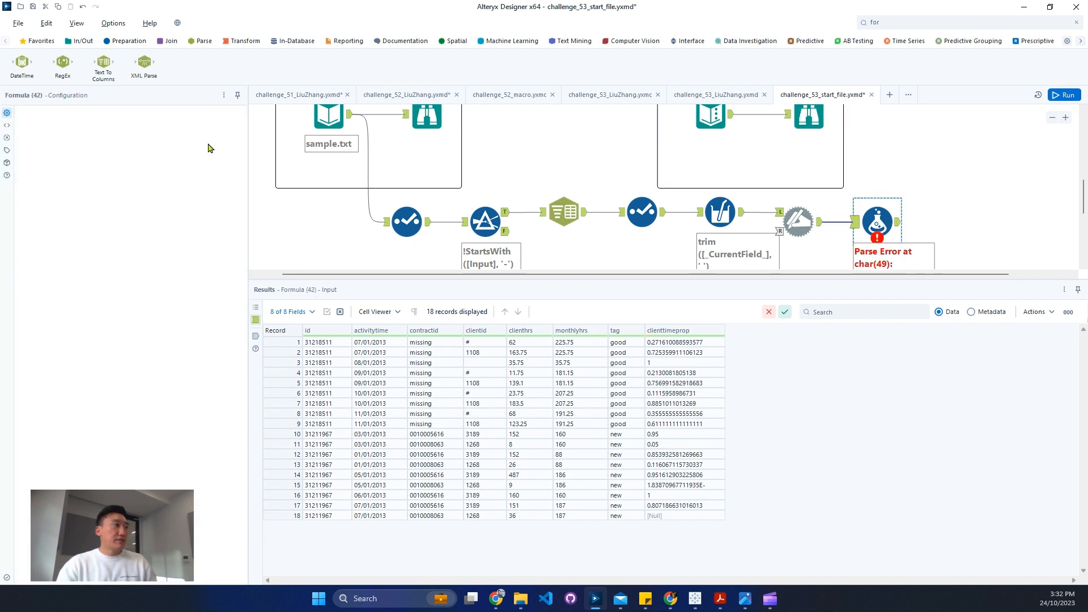
left_click(225, 138)
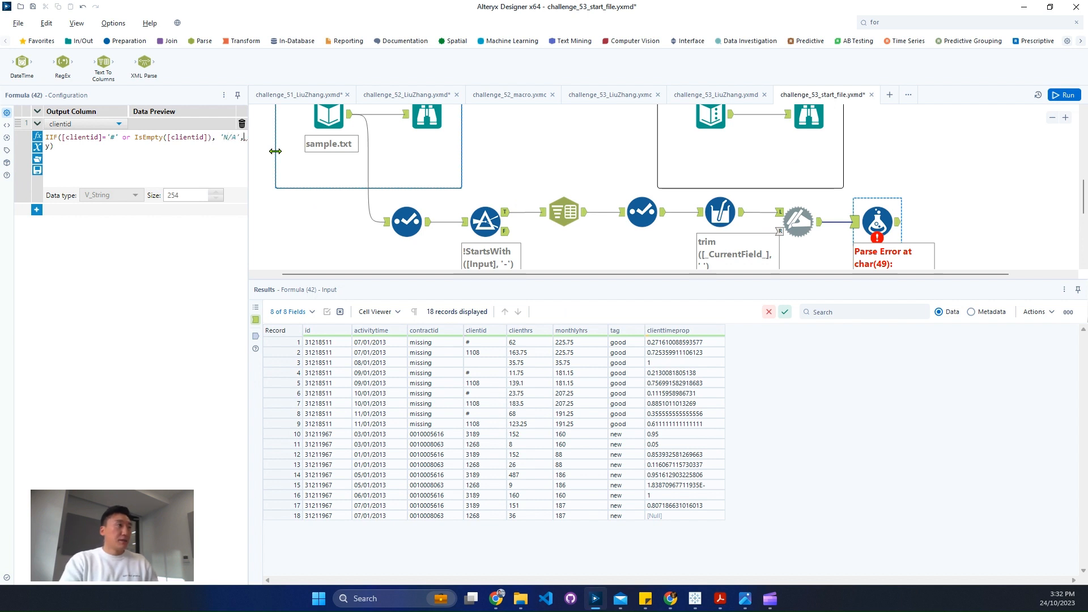
left_click_drag(249, 158, 290, 161)
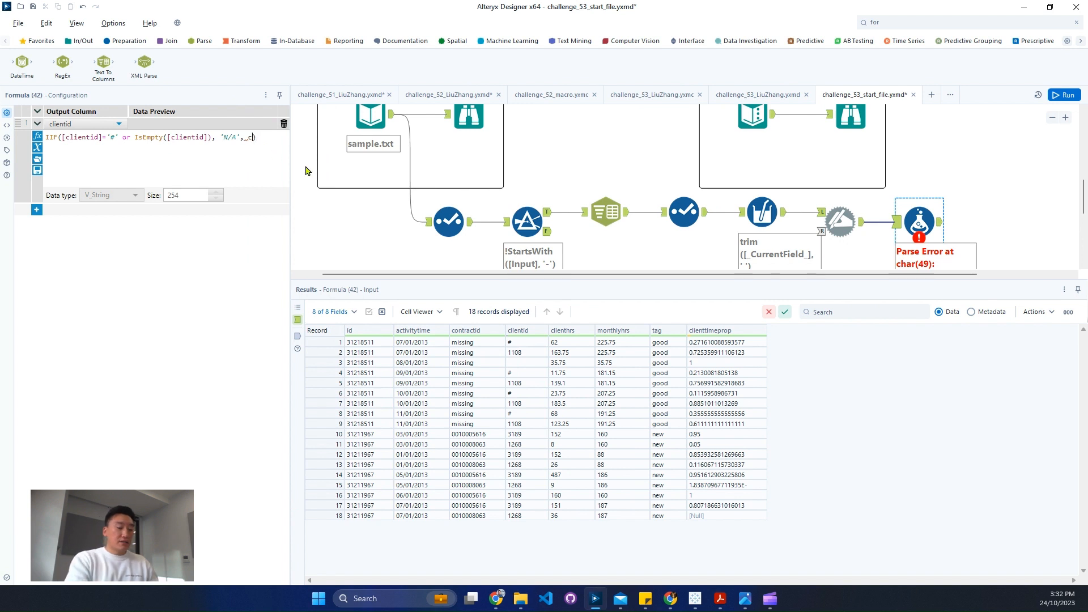
key("Return")
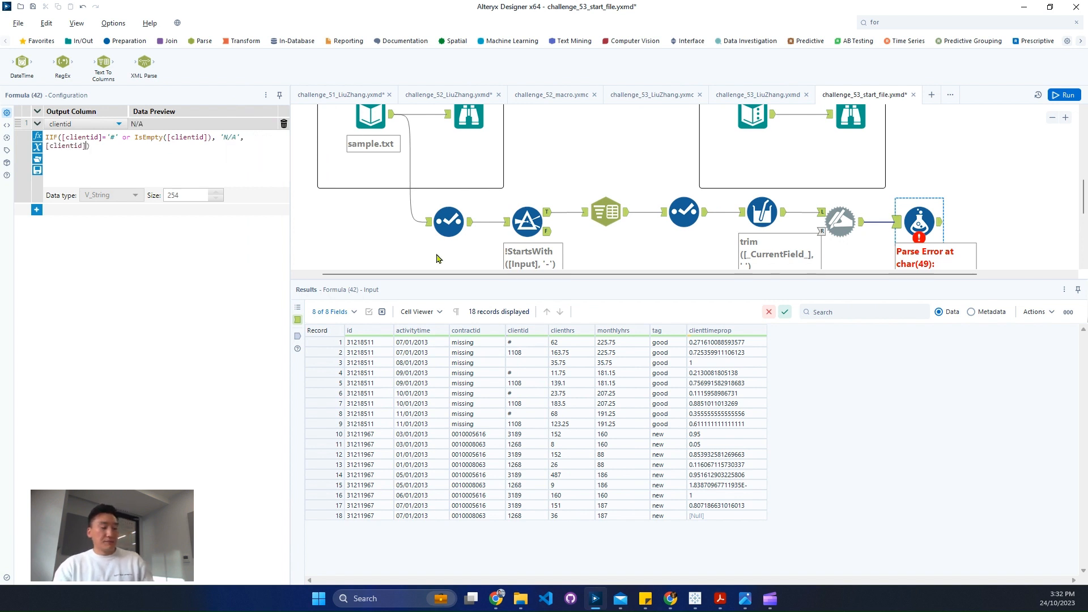
key("ctrl+r")
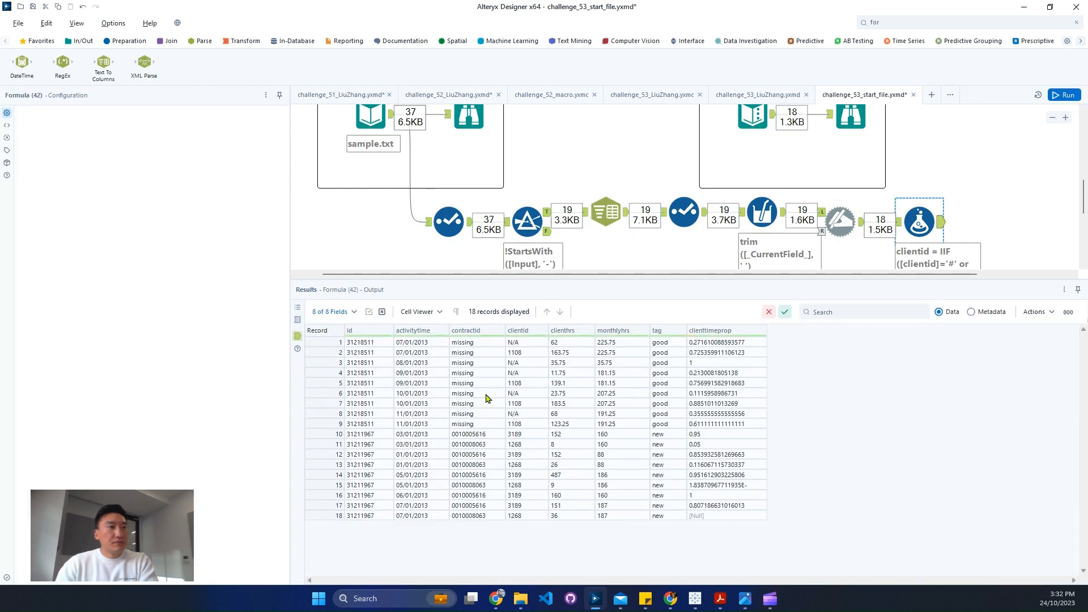
- Check the clientid, clienthrs, monthlyhrs and clienttimeprop values in the Formula tool's output
left_click_drag(516, 342, 521, 405)
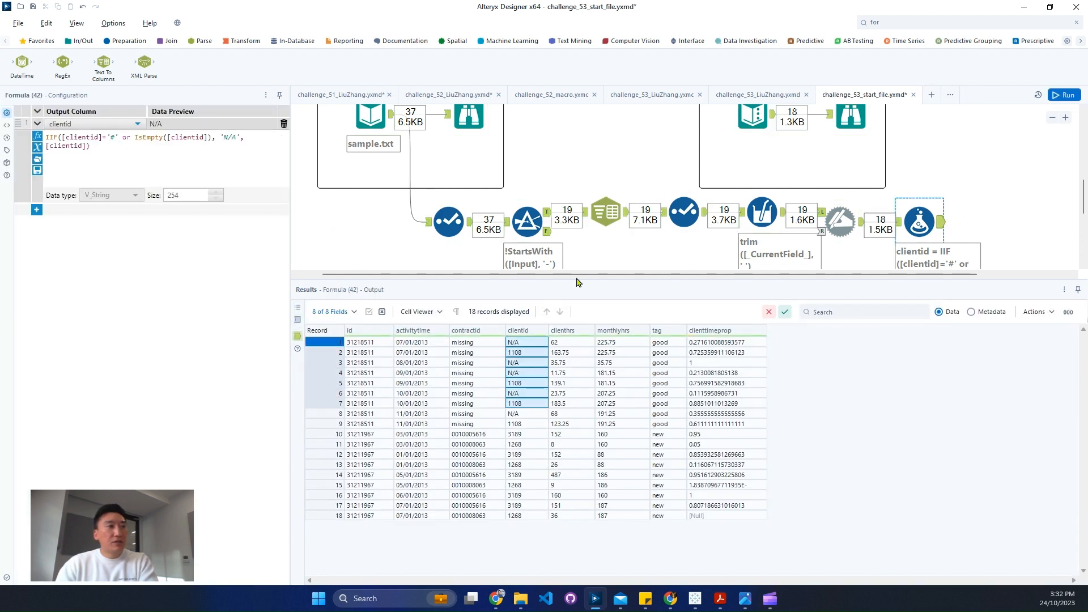
left_click_drag(581, 275, 690, 284)
left_click(736, 234, "ctrl")
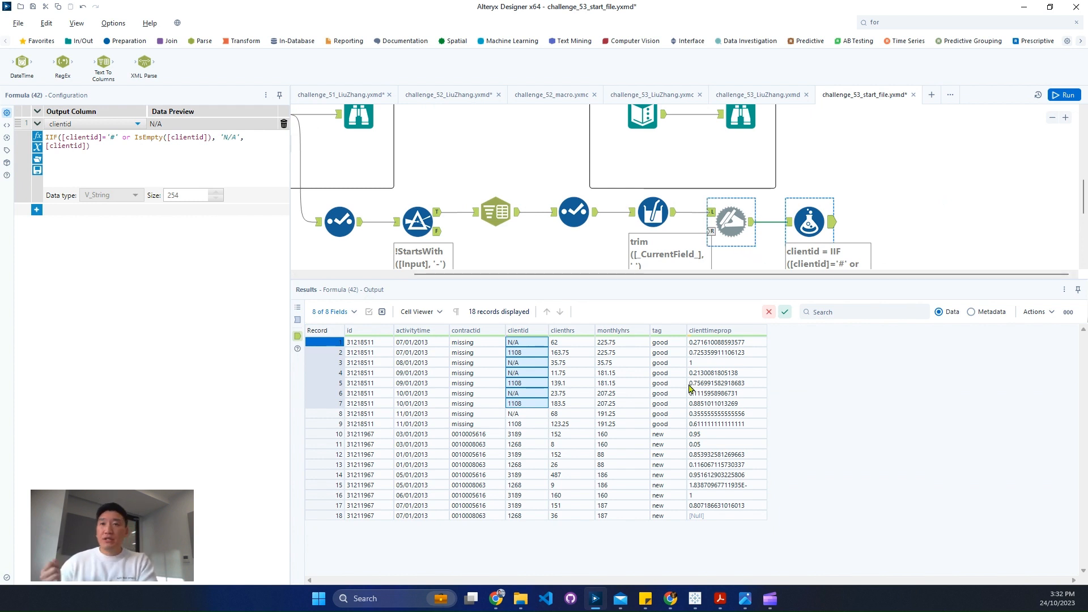
left_click_drag(581, 354, 630, 509)
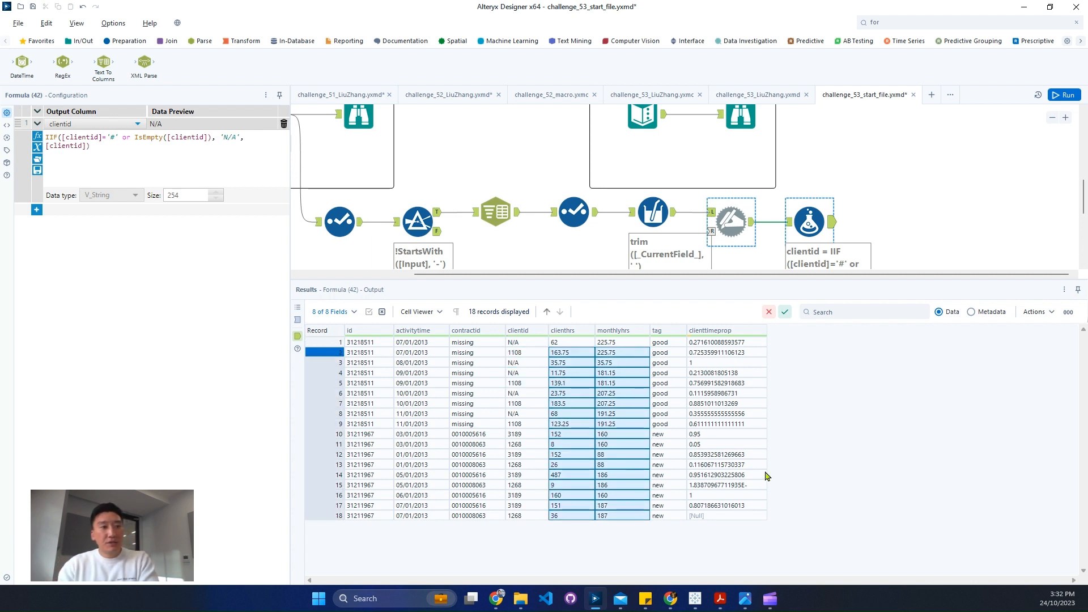
left_click(749, 486)
- Examine the clienttimeprop, activitytime and contractid values in the expected output for comparison
left_click(740, 116)
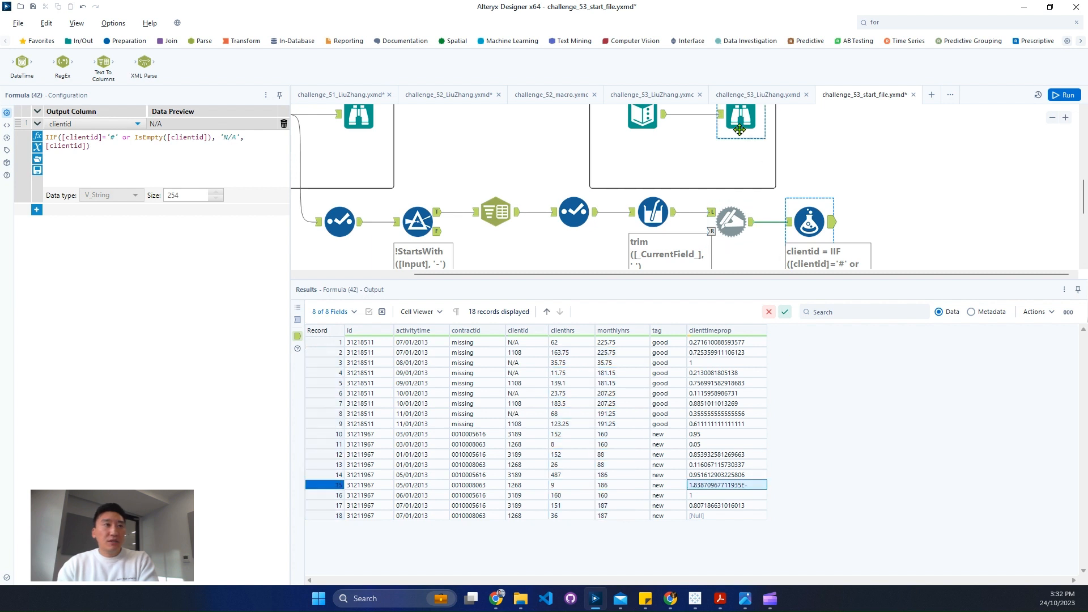
left_click(744, 486)
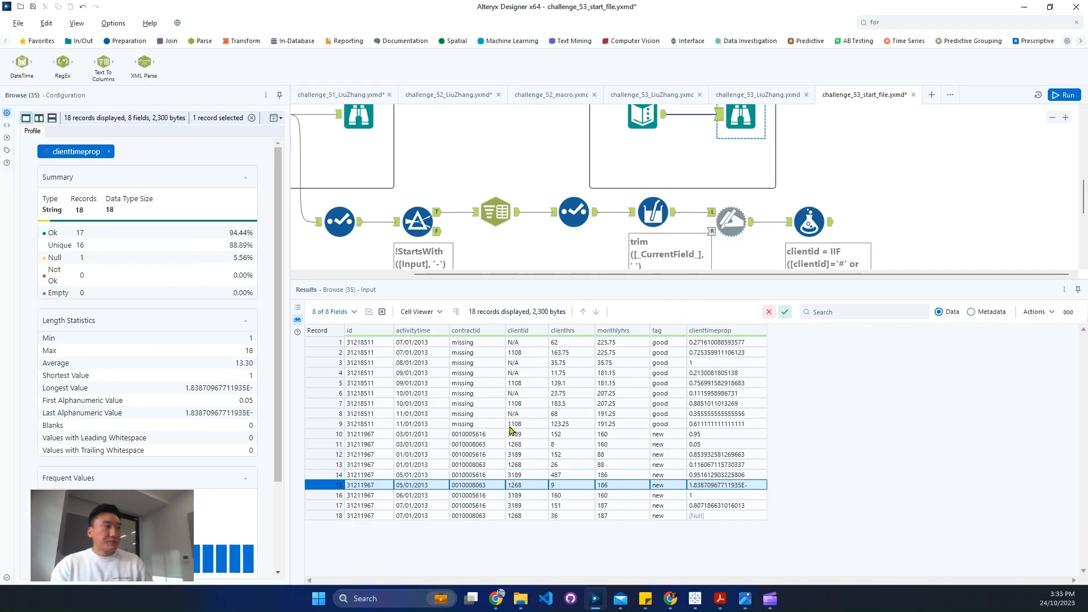
left_click_drag(421, 372, 443, 480)
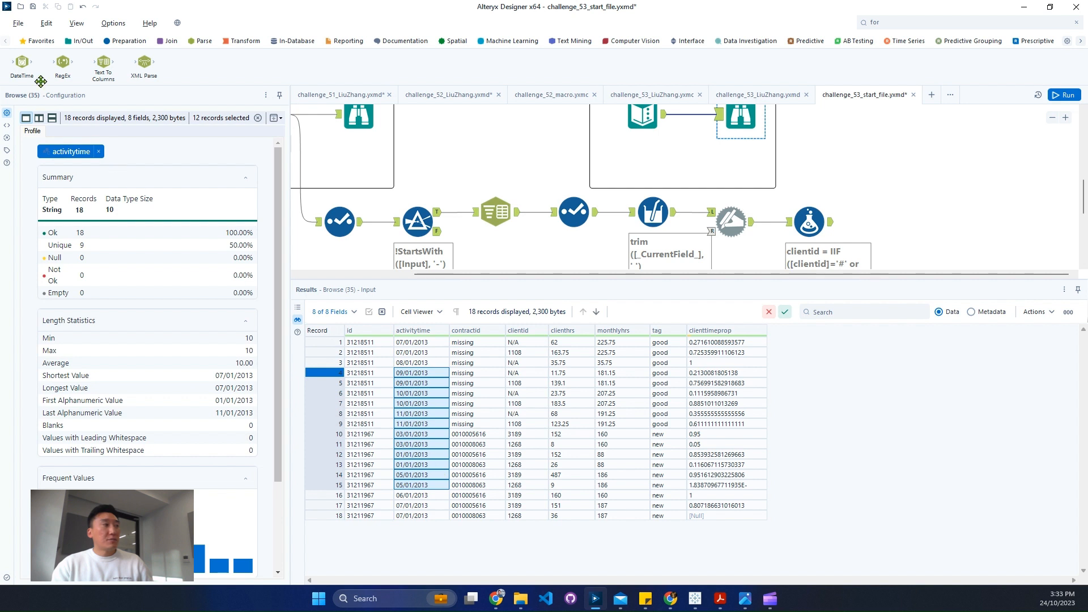
left_click(485, 434)
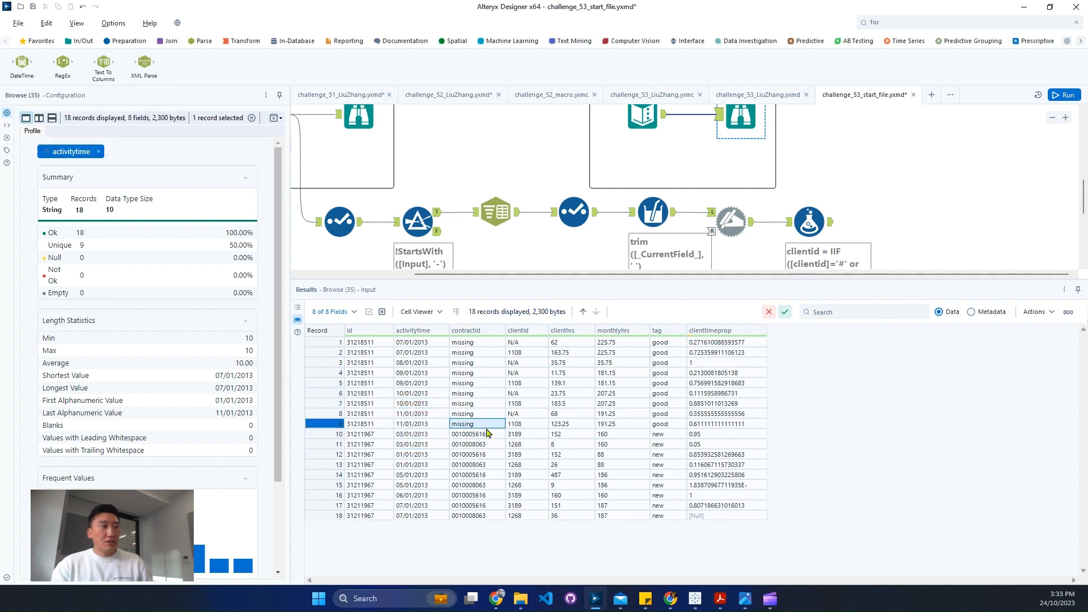
left_click_drag(482, 342, 480, 425)
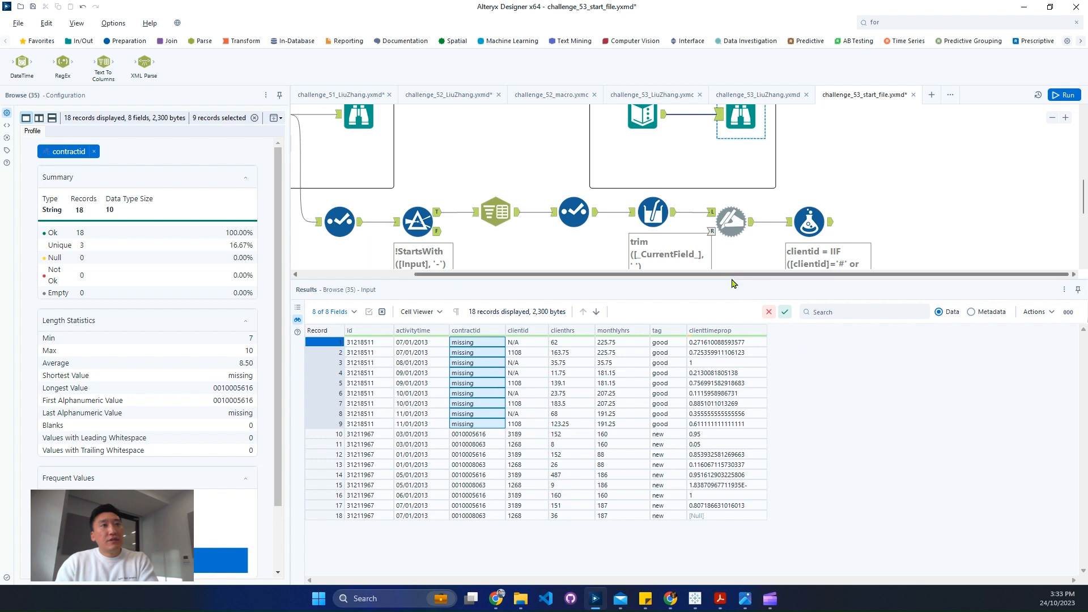
- Enlarge the workflow canvas and review the Text To Columns tool's split settings and output
left_click_drag(732, 283, 585, 373)
left_click(643, 218)
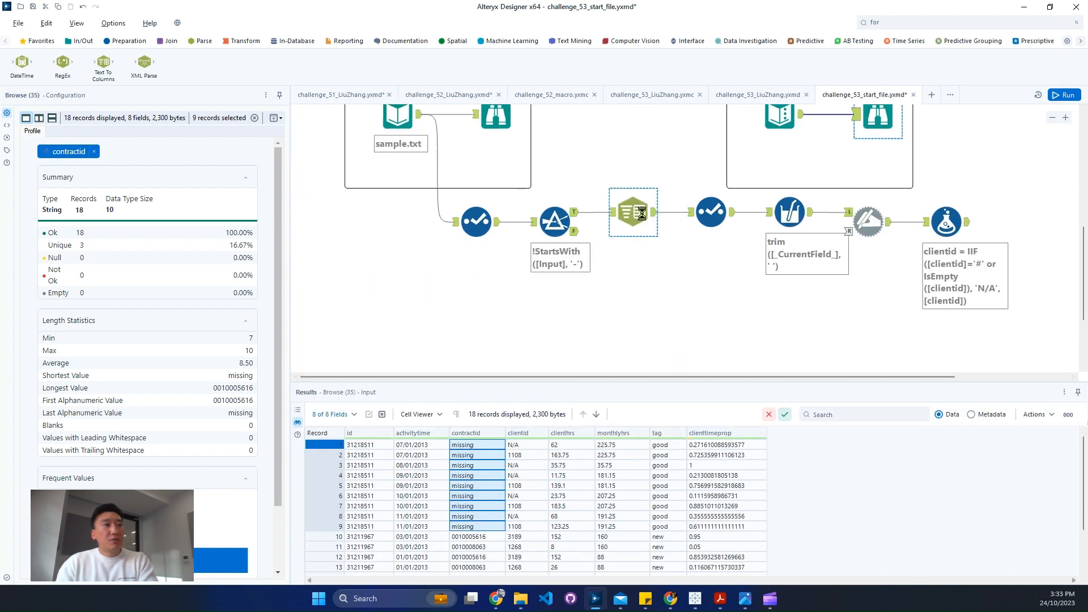
left_click(643, 216)
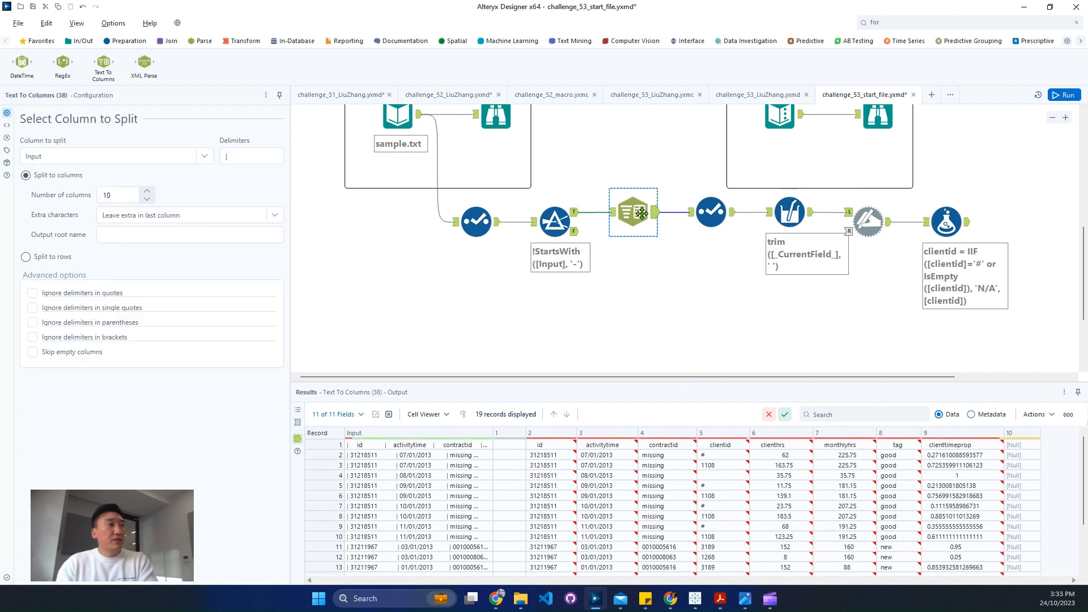